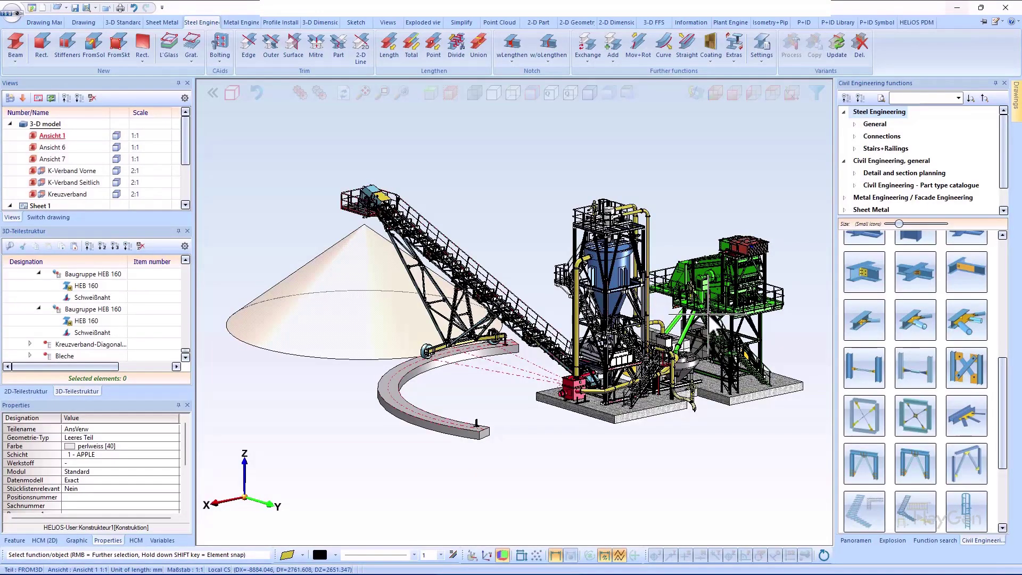
Activate view Ansicht 7 of the steel tower and orient it axonometrically around the bottom frame.
{"action": "middle_click_drag", "start_coordinate": [711, 317], "coordinate": [634, 300]}
{"action": "scroll", "coordinate": [636, 306], "scroll_direction": "up", "scroll_amount": 5}
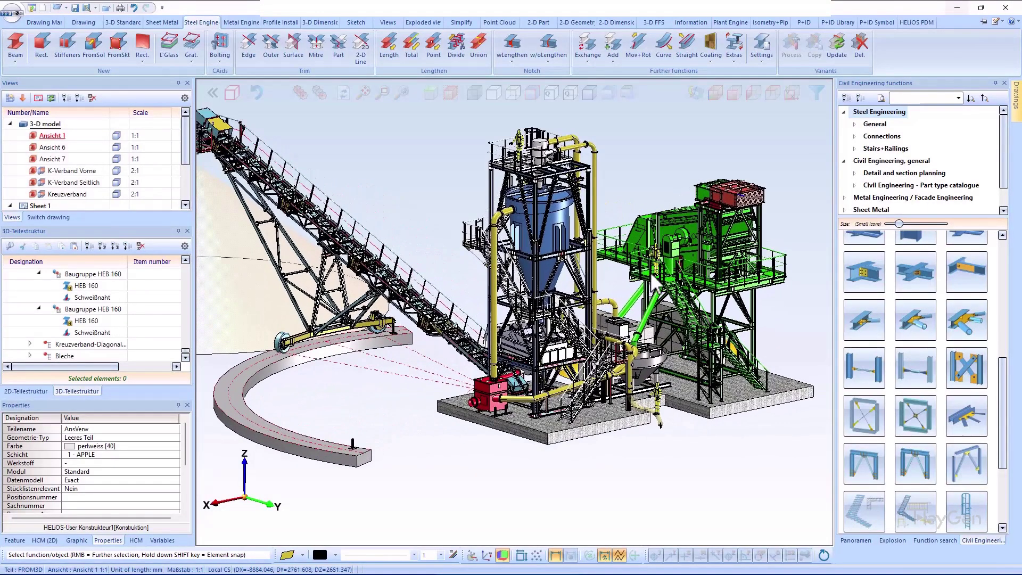
{"action": "scroll", "coordinate": [667, 270], "scroll_direction": "up", "scroll_amount": 3}
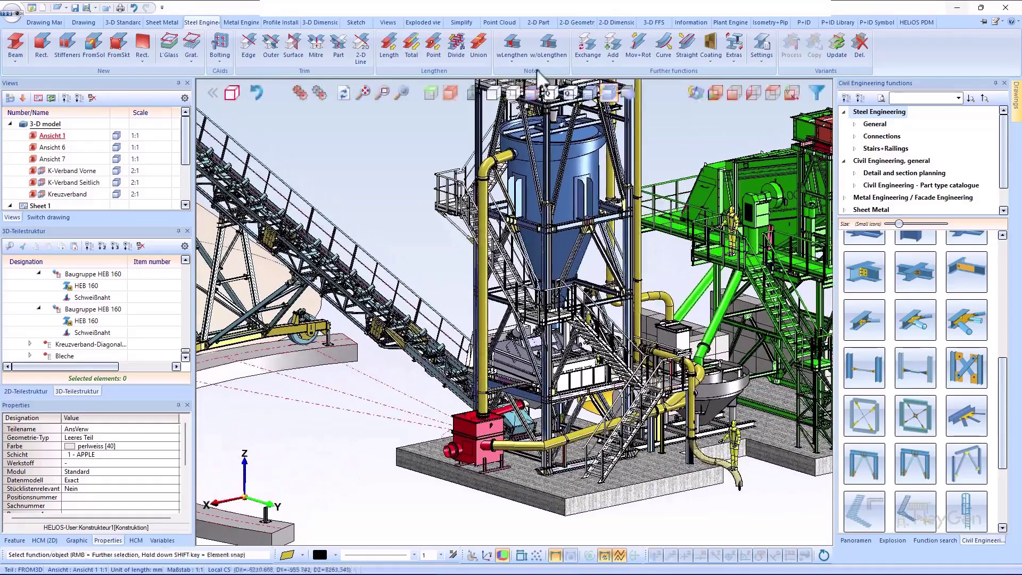
{"action": "left_click", "coordinate": [53, 159]}
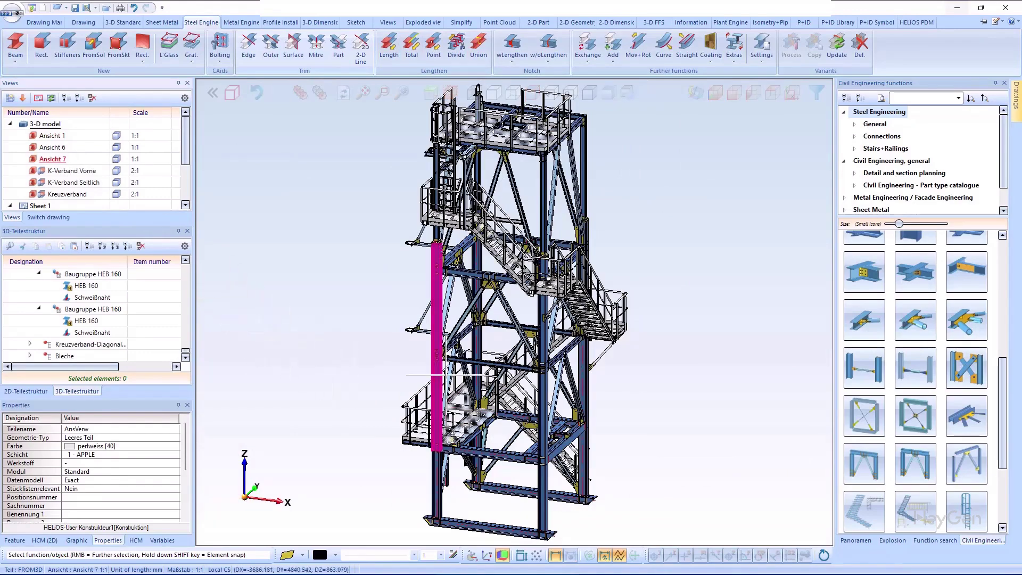
{"action": "middle_click_drag", "start_coordinate": [464, 366], "coordinate": [487, 368]}
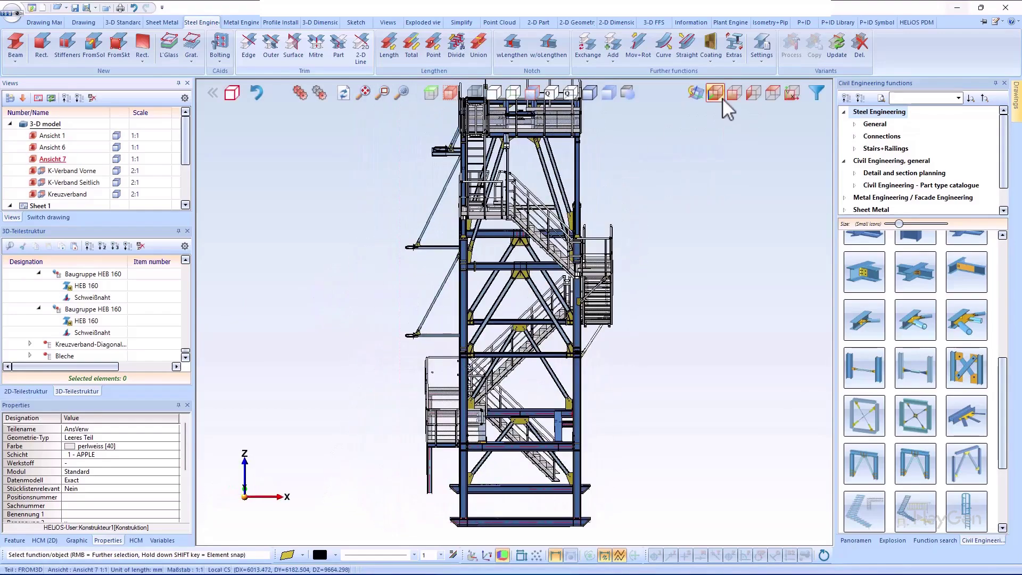
{"action": "left_click", "coordinate": [721, 97]}
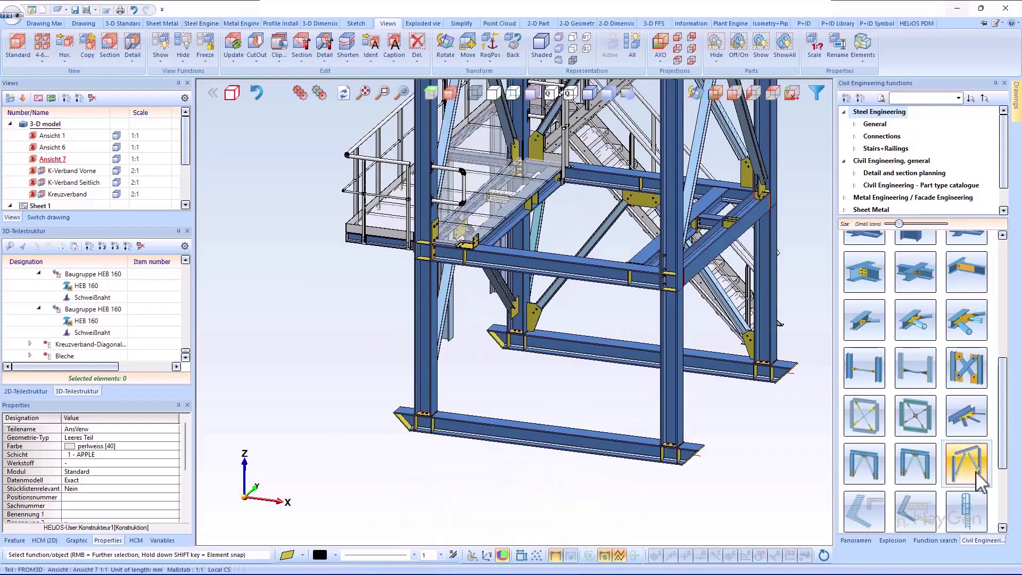
Start a K-bracing with the front frame's lower left column, horizontal beam and right column as beams 1 to 3, seen from the front.
{"action": "left_click", "coordinate": [978, 474]}
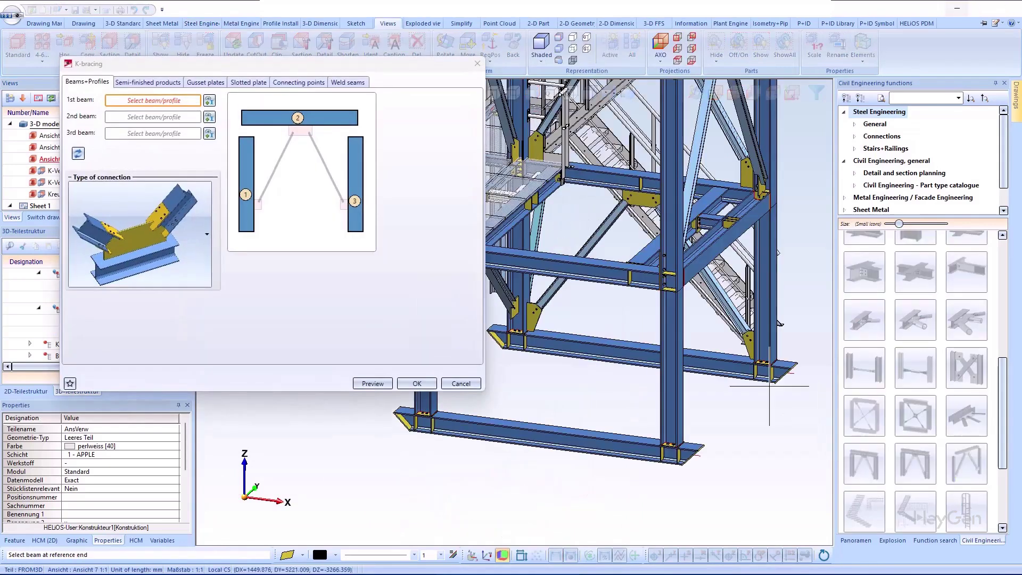
{"action": "left_click_drag", "start_coordinate": [430, 64], "coordinate": [365, 70]}
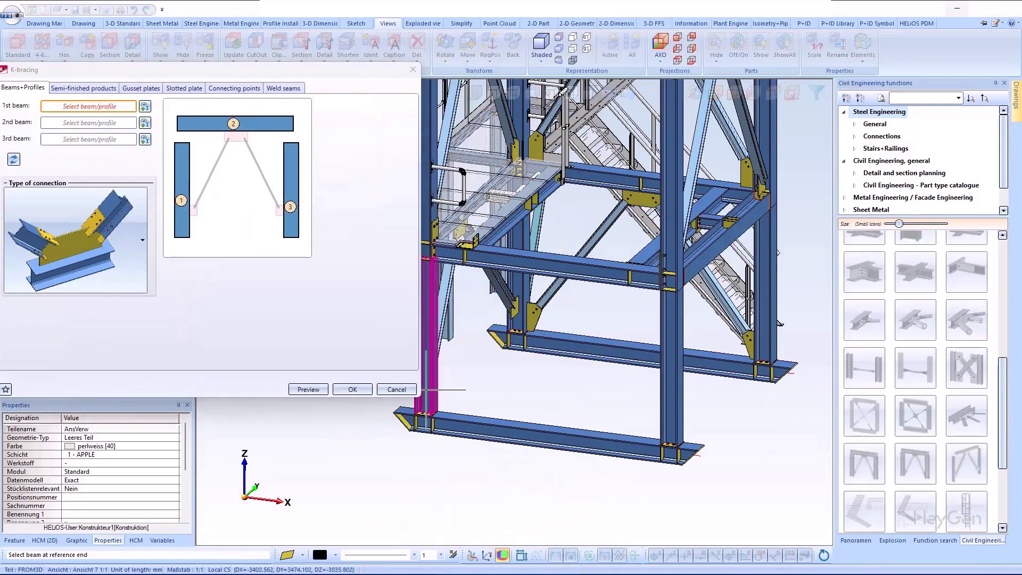
{"action": "left_click", "coordinate": [429, 330]}
{"action": "left_click", "coordinate": [564, 269]}
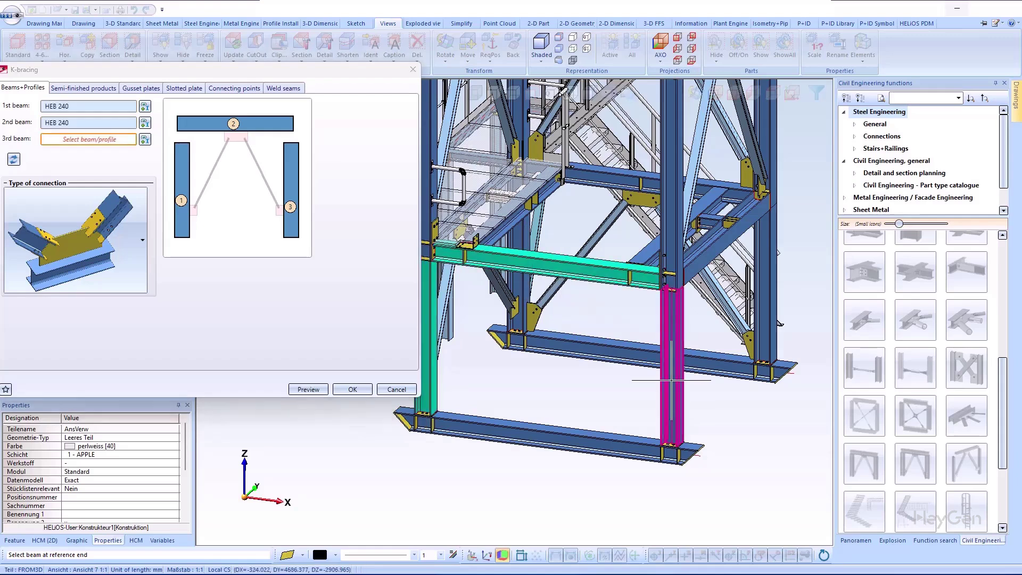
{"action": "left_click", "coordinate": [672, 362]}
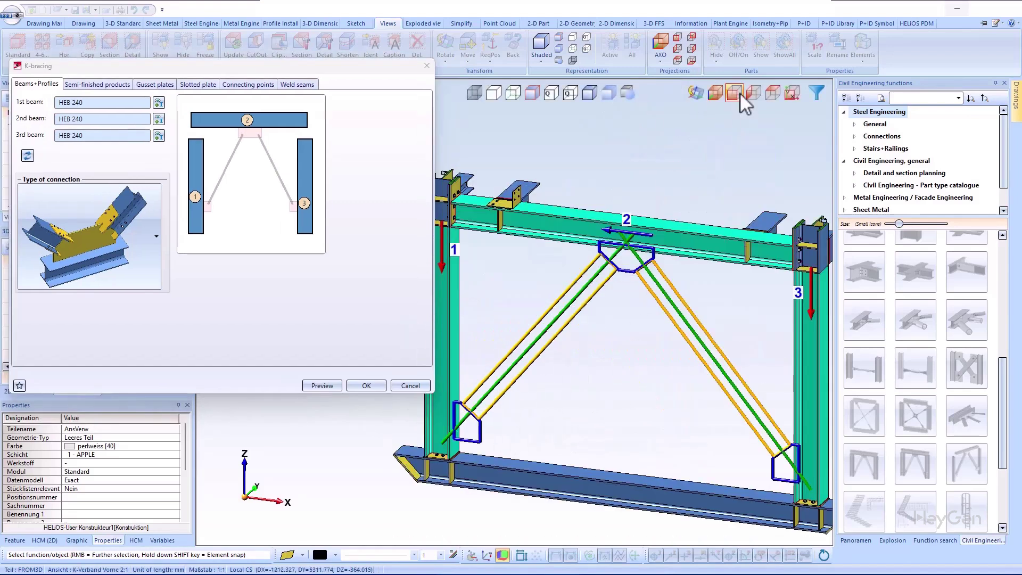
{"action": "left_click", "coordinate": [735, 94]}
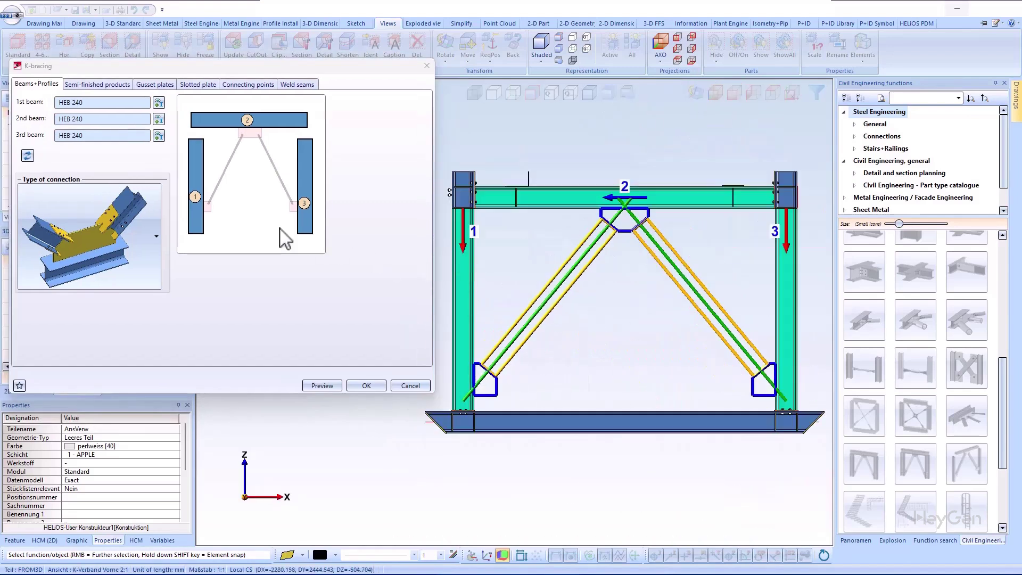
Try the connection type with members attached directly to the gusset plate, and return to the type with bolted slotted plates.
{"action": "left_click", "coordinate": [157, 237]}
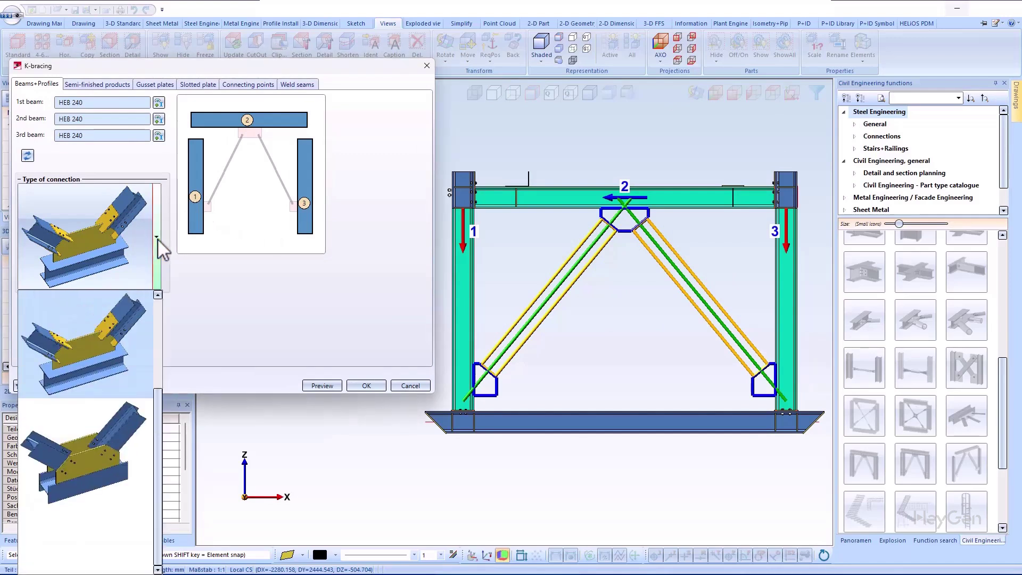
{"action": "left_click_drag", "start_coordinate": [151, 399], "coordinate": [155, 318]}
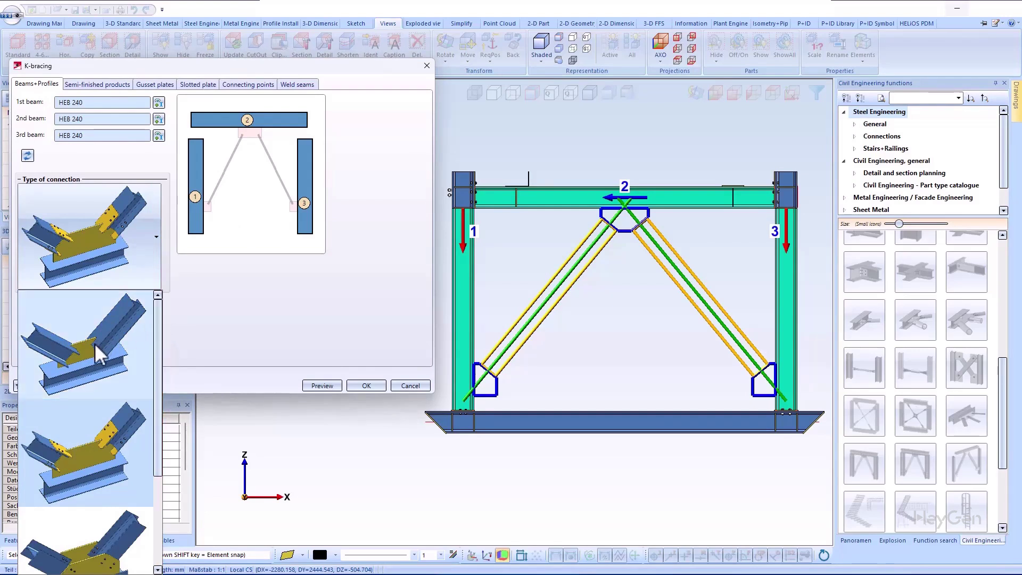
{"action": "left_click", "coordinate": [94, 345]}
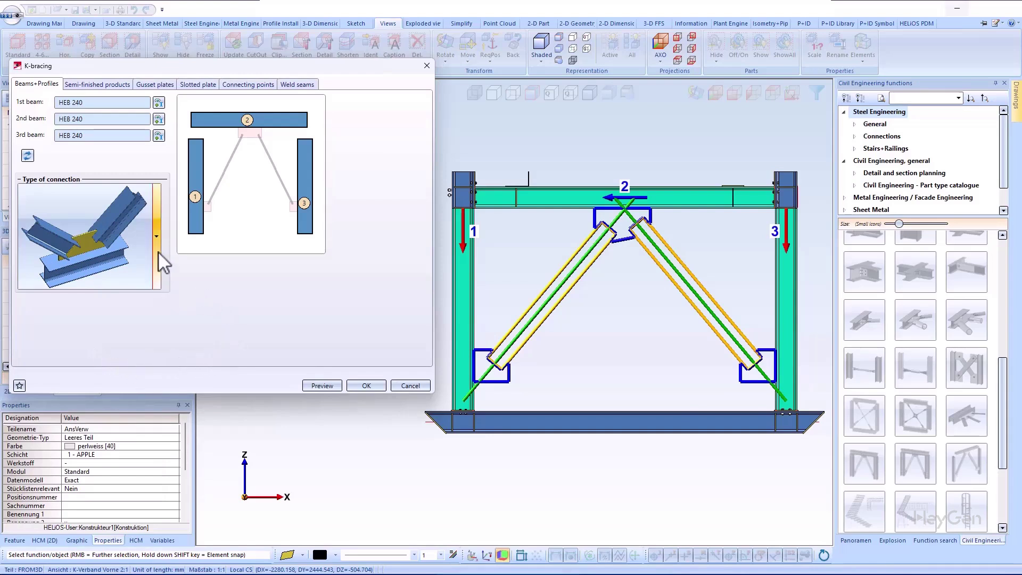
{"action": "left_click", "coordinate": [158, 235]}
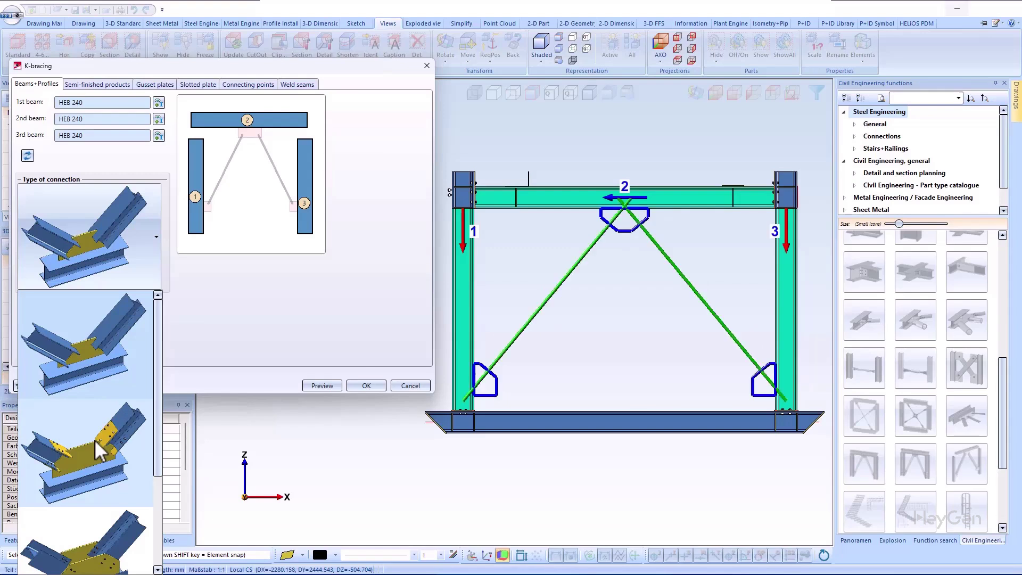
{"action": "left_click", "coordinate": [94, 440]}
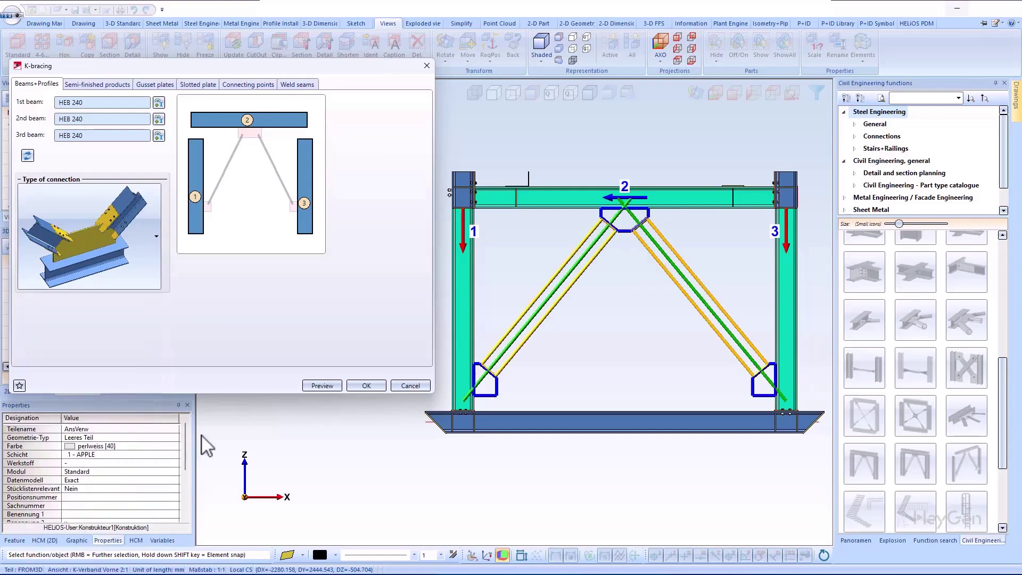
Look through the I-beam profile catalogue for the bracing members and leave it without choosing another profile.
{"action": "left_click", "coordinate": [102, 84]}
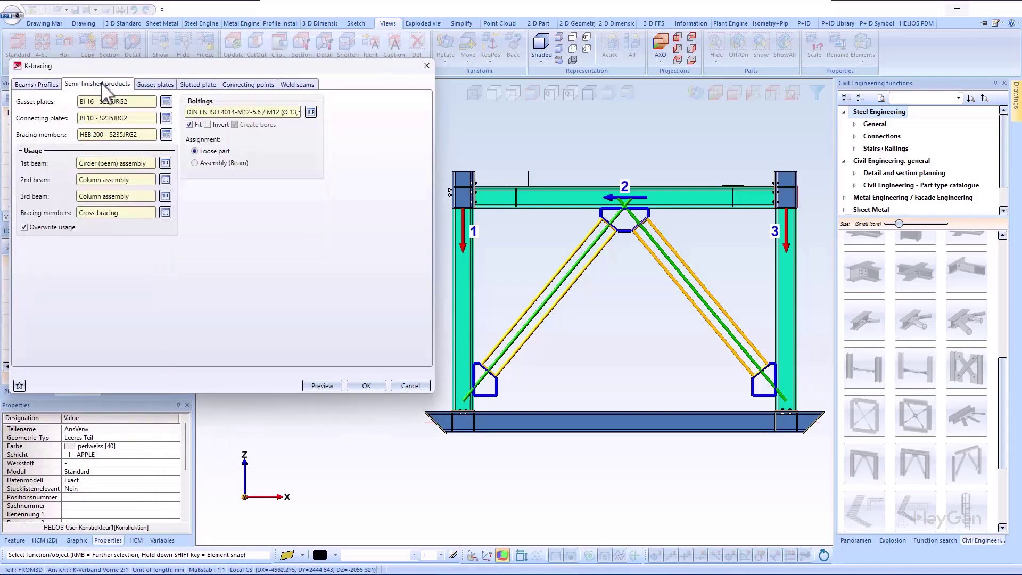
{"action": "left_click", "coordinate": [166, 135]}
{"action": "left_click", "coordinate": [239, 128]}
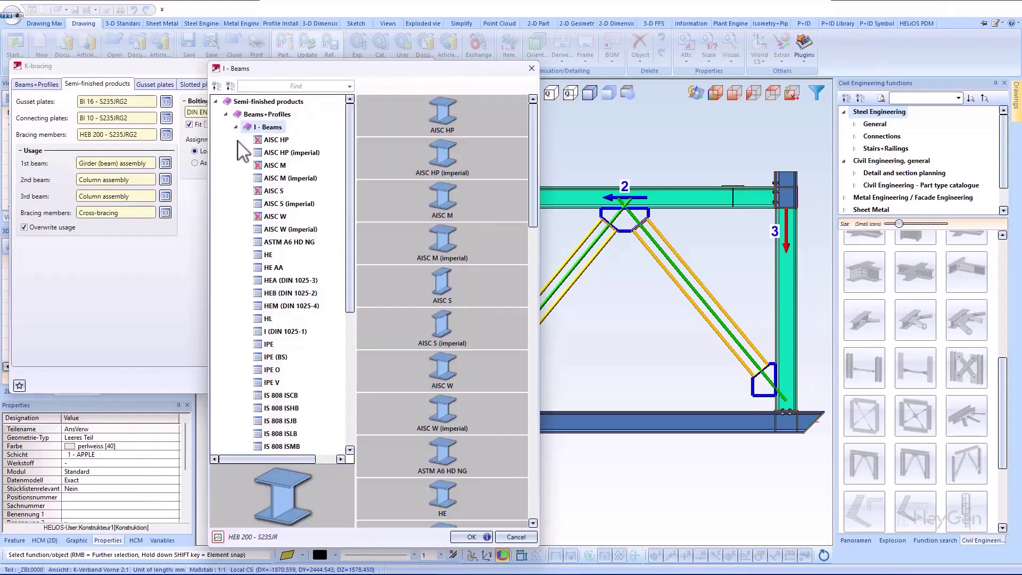
{"action": "left_click", "coordinate": [235, 128]}
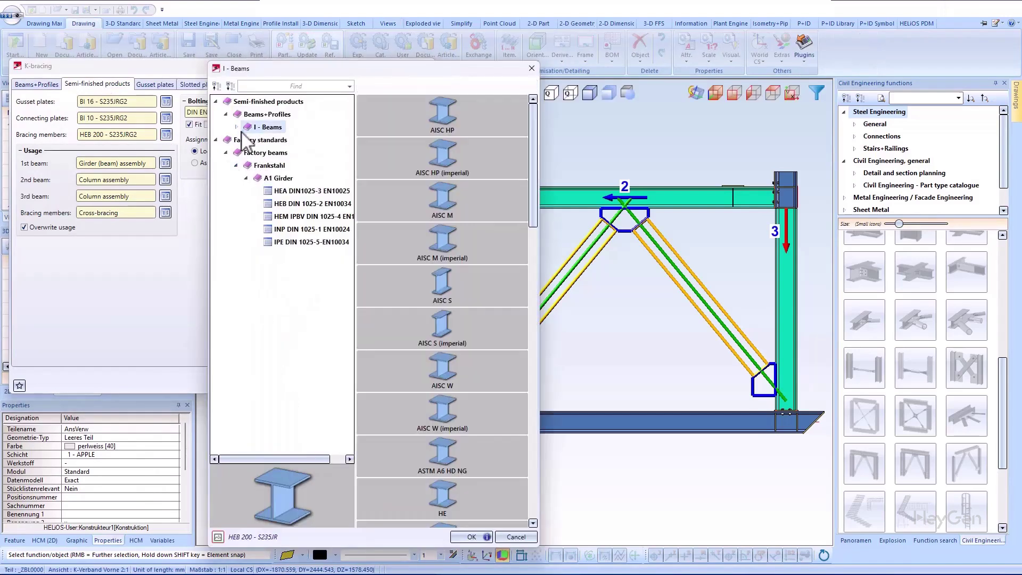
{"action": "key", "text": "Escape"}
Look at the plate catalogue for the gusset plates, including JIS G 3193, and leave it without a change.
{"action": "left_click", "coordinate": [168, 101]}
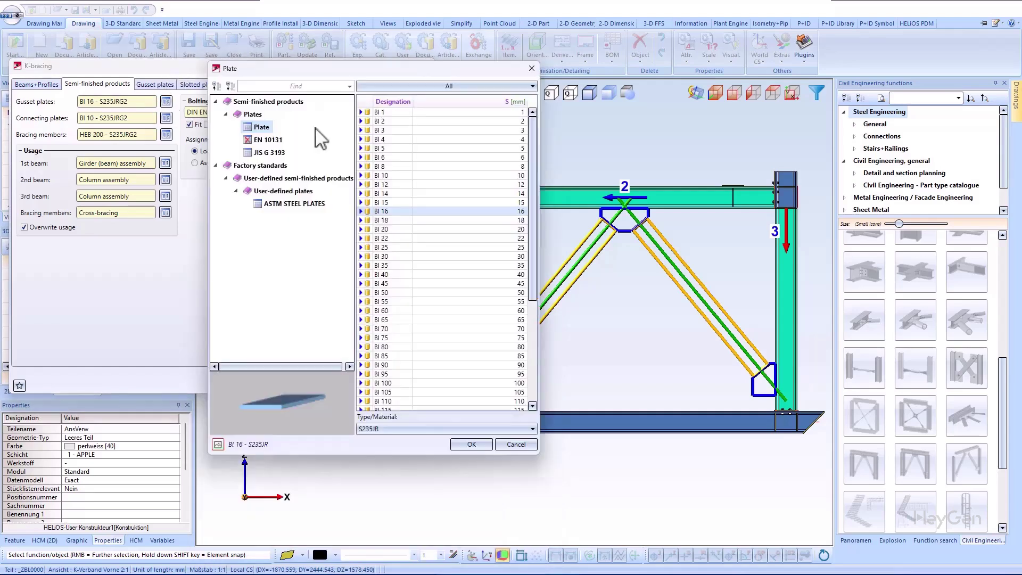
{"action": "left_click", "coordinate": [262, 152]}
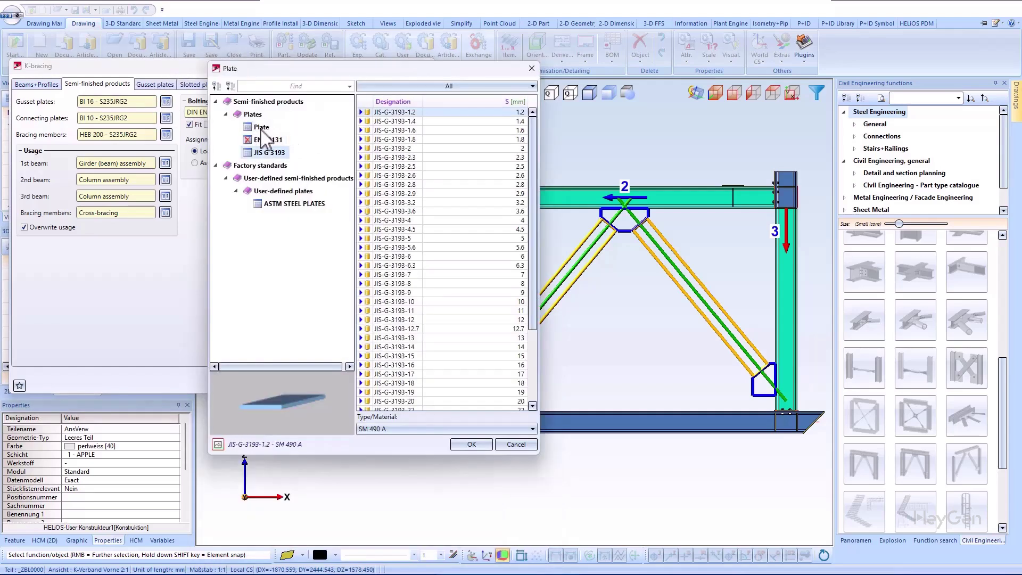
{"action": "left_click", "coordinate": [532, 68]}
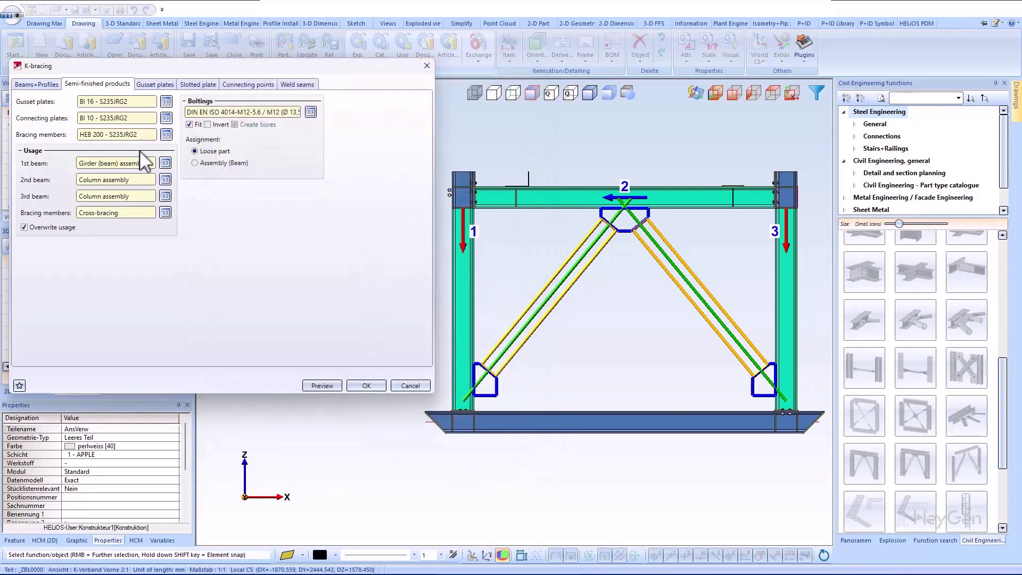
Look through the steel engineering assembly usages available for the 1st beam and leave the catalogue without a change.
{"action": "left_click", "coordinate": [165, 163]}
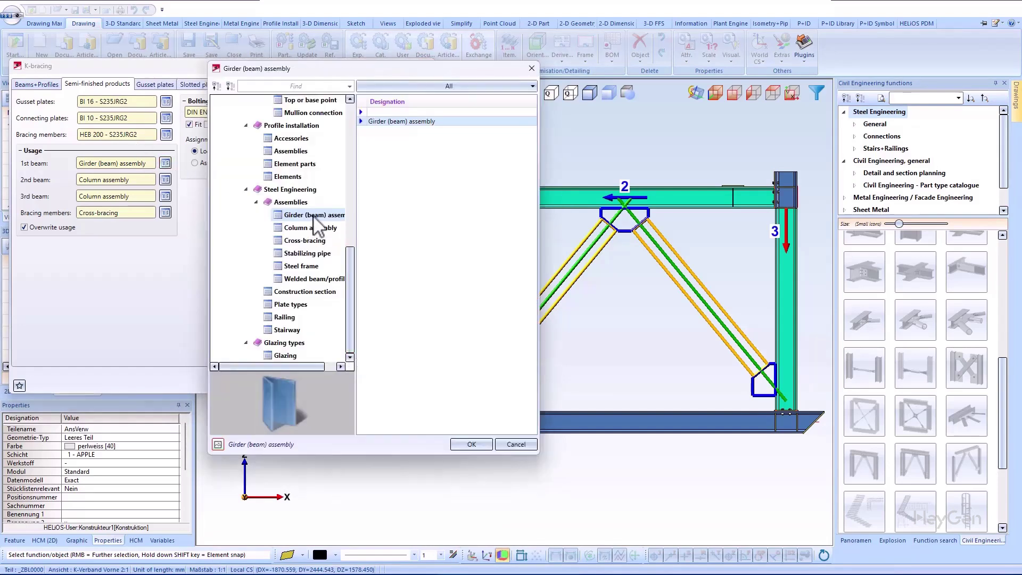
{"action": "left_click", "coordinate": [295, 228]}
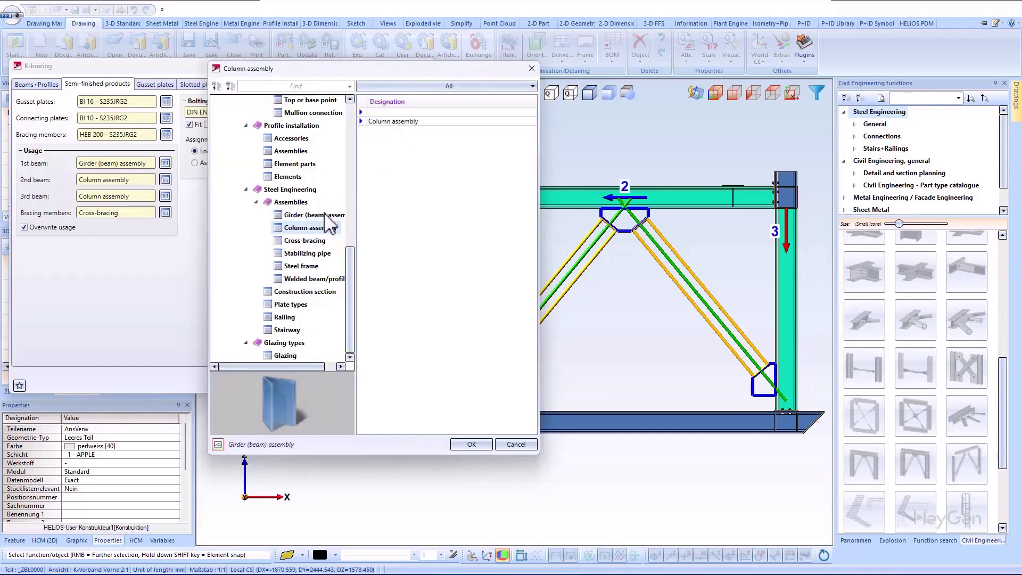
{"action": "left_click", "coordinate": [291, 267]}
{"action": "left_click", "coordinate": [294, 229]}
{"action": "key", "text": "Escape"}
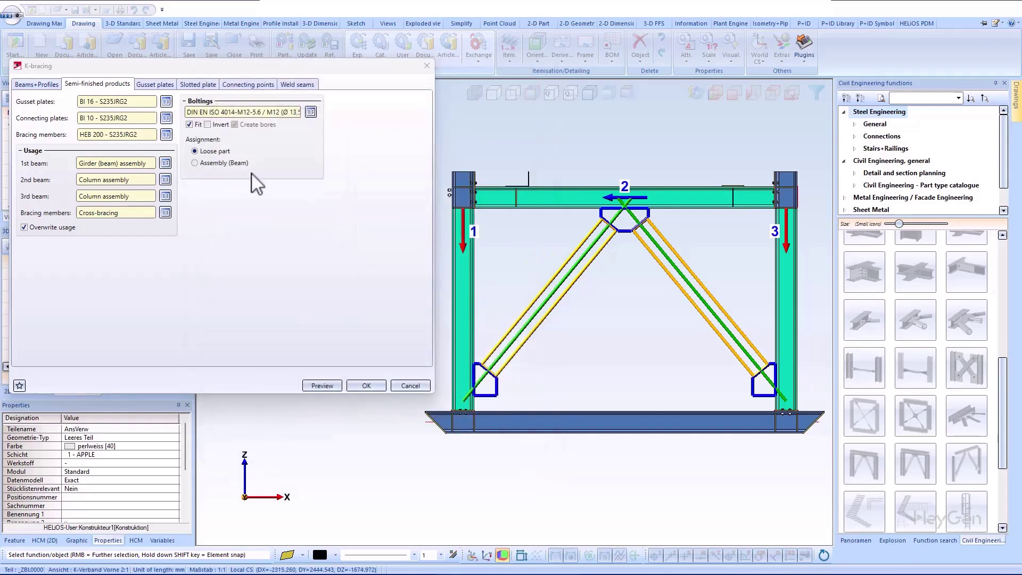
Look through the bolting definition and its hexagon head bolt catalogue, and leave both without a change.
{"action": "left_click", "coordinate": [315, 114]}
{"action": "left_click", "coordinate": [261, 123]}
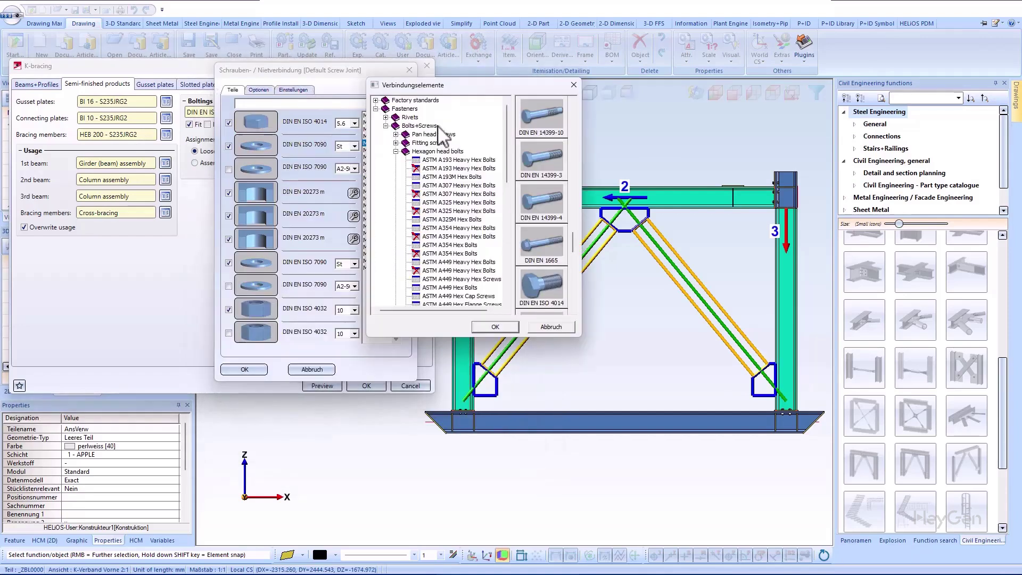
{"action": "left_click", "coordinate": [396, 149]}
{"action": "key", "text": "Escape"}
{"action": "key", "text": "Escape"}
Examine the dimension parameters of gusset plates 1, 2 and 3 against their outlines in the model.
{"action": "left_click", "coordinate": [154, 85]}
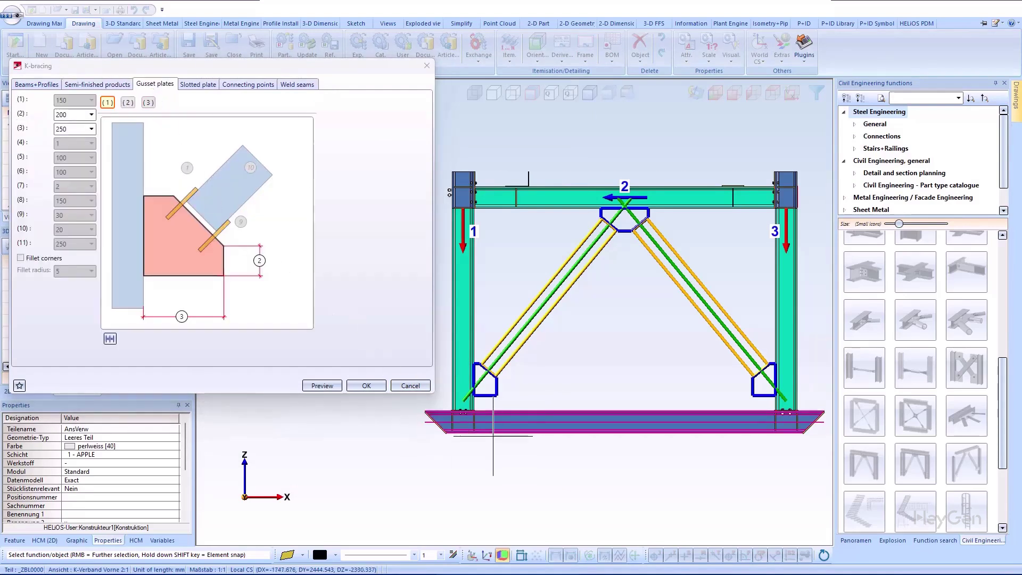
{"action": "scroll", "coordinate": [487, 428], "scroll_direction": "up", "scroll_amount": 5}
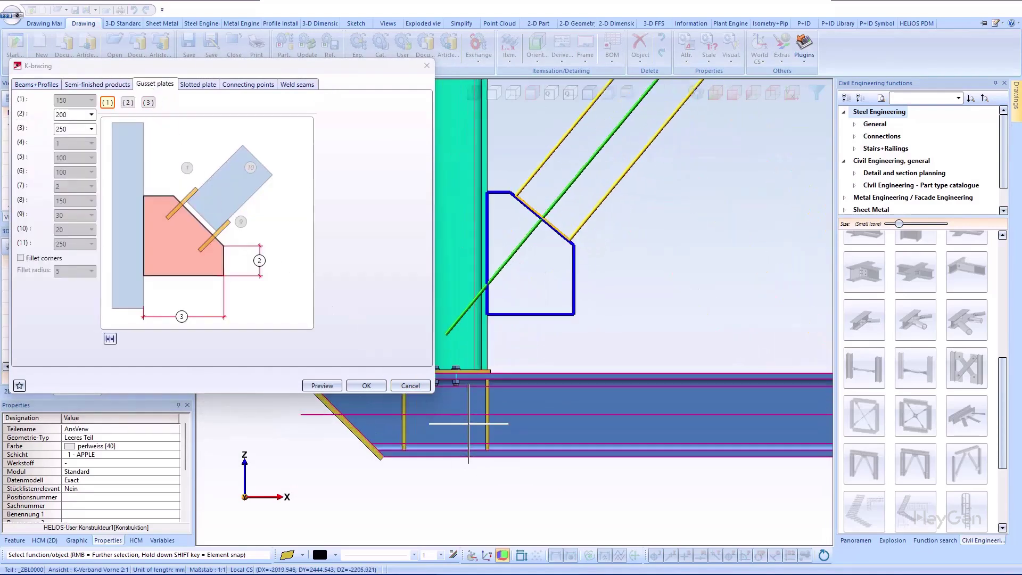
{"action": "left_click", "coordinate": [128, 103]}
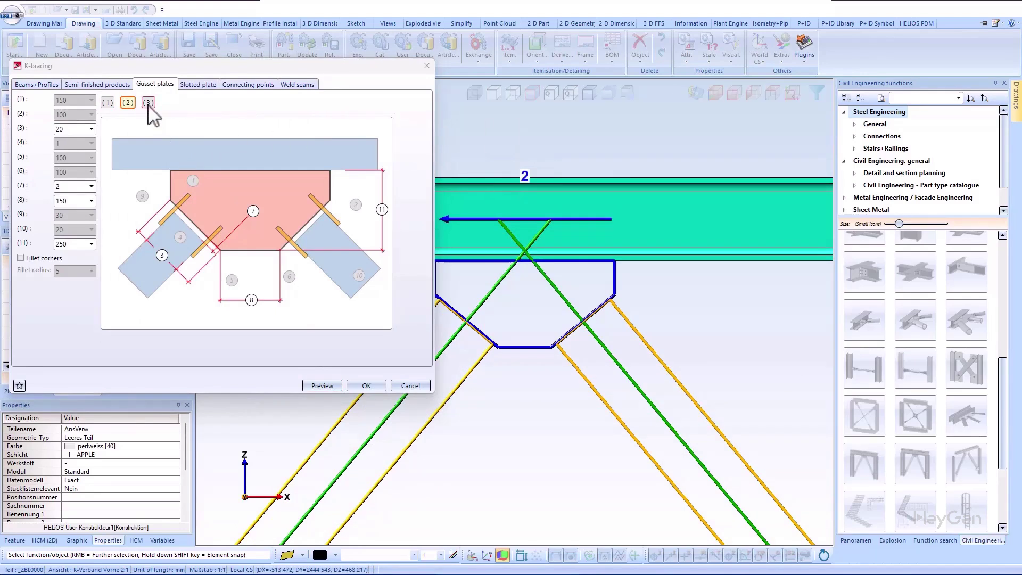
{"action": "left_click", "coordinate": [148, 103]}
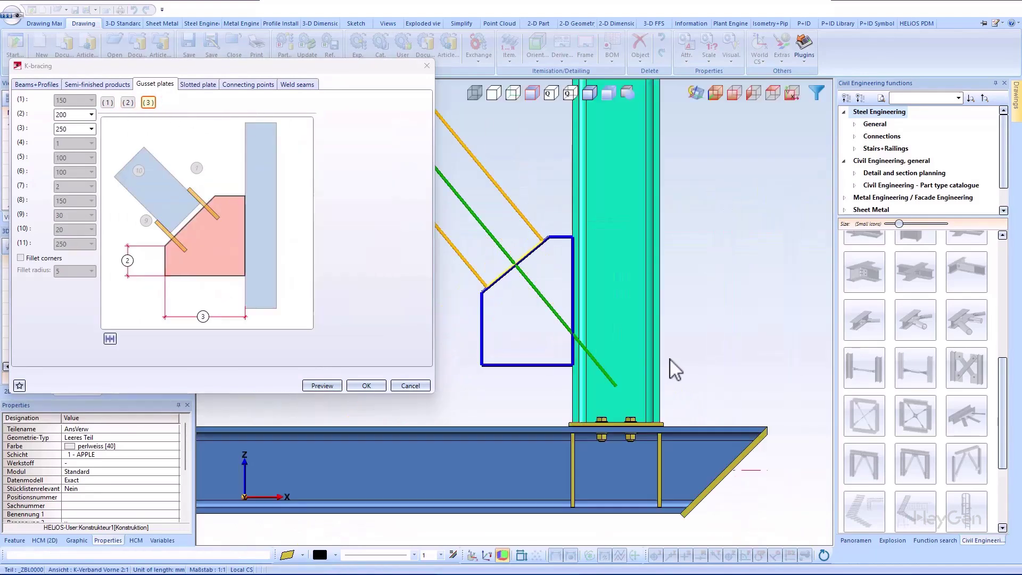
Try connecting point offsets of 300 and -200 for the gusset plate on the upper beam.
{"action": "left_click", "coordinate": [248, 84]}
{"action": "left_click", "coordinate": [109, 243]}
{"action": "left_click", "coordinate": [175, 189]}
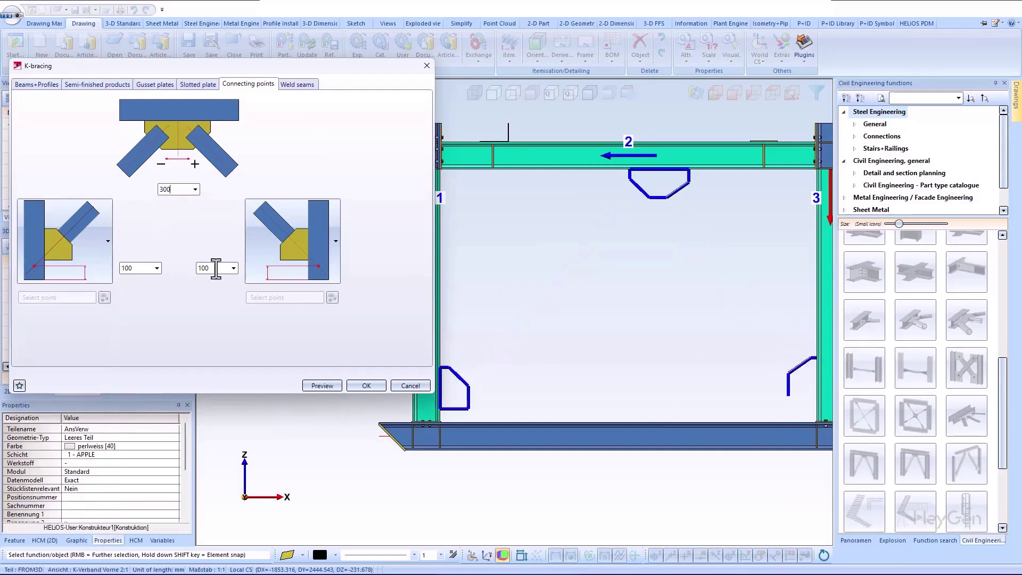
{"action": "double_click", "coordinate": [166, 189]}
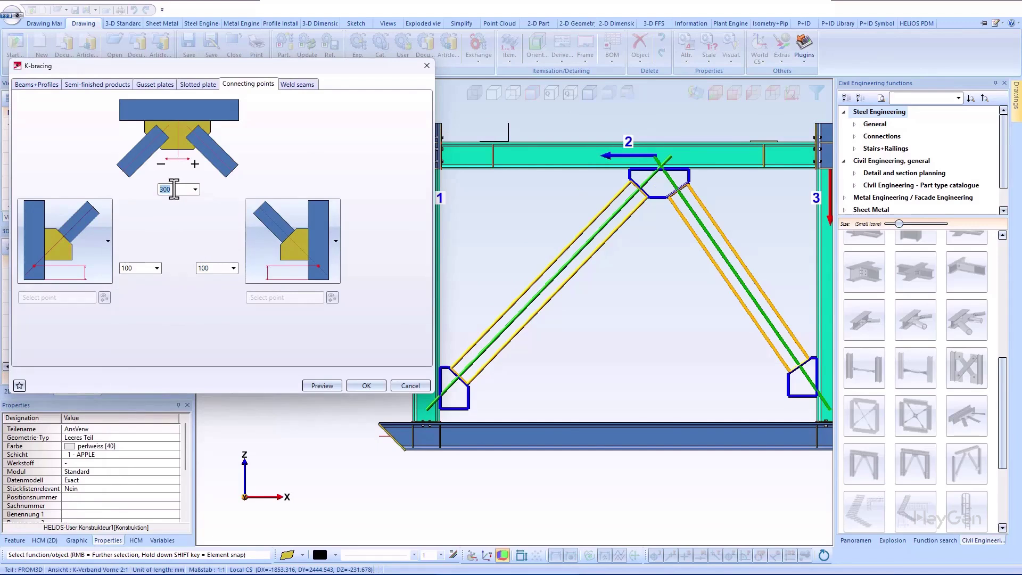
{"action": "type", "text": "-200"}
{"action": "double_click", "coordinate": [217, 268]}
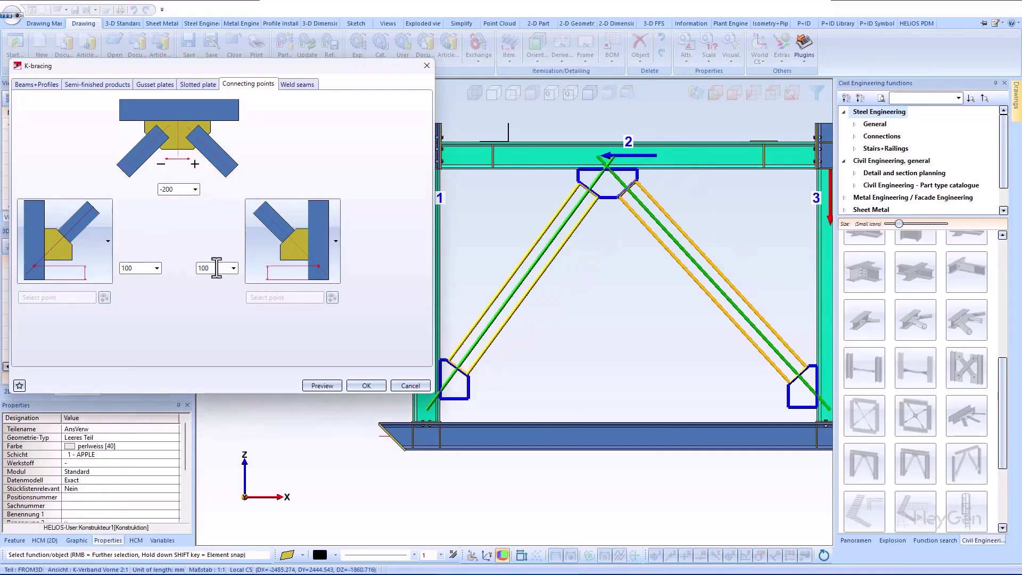
{"action": "double_click", "coordinate": [214, 269]}
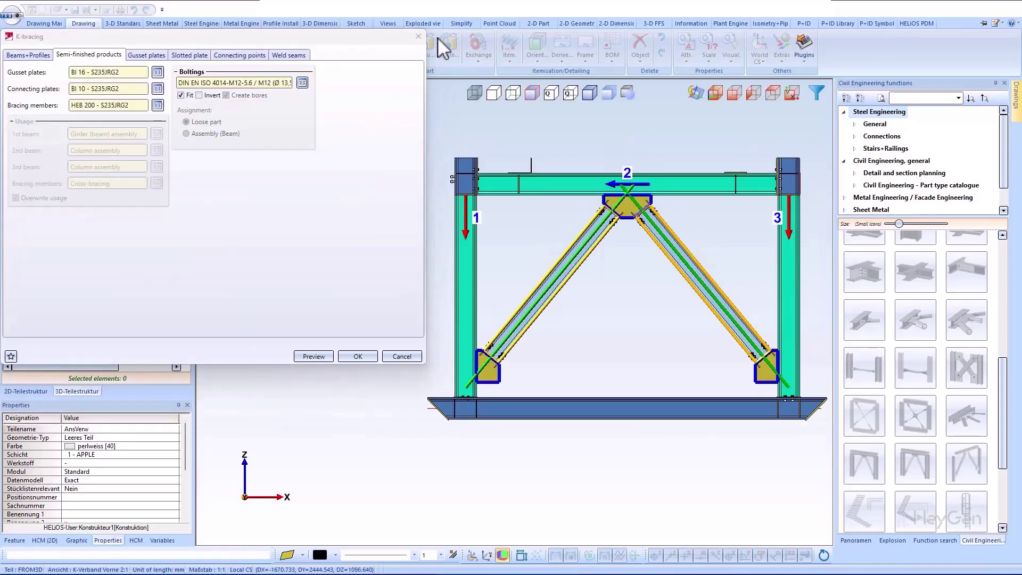
Check the slotted plate dimensions and bore grid against the connection at the lower gusset plate, and create the front K-bracing.
{"action": "left_click", "coordinate": [190, 55]}
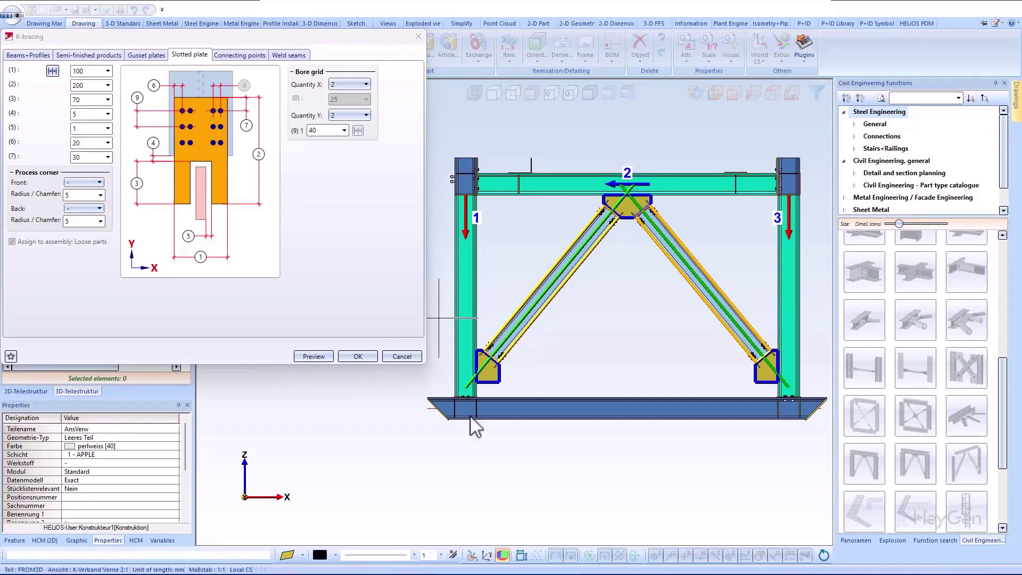
{"action": "scroll", "coordinate": [481, 432], "scroll_direction": "up", "scroll_amount": 5}
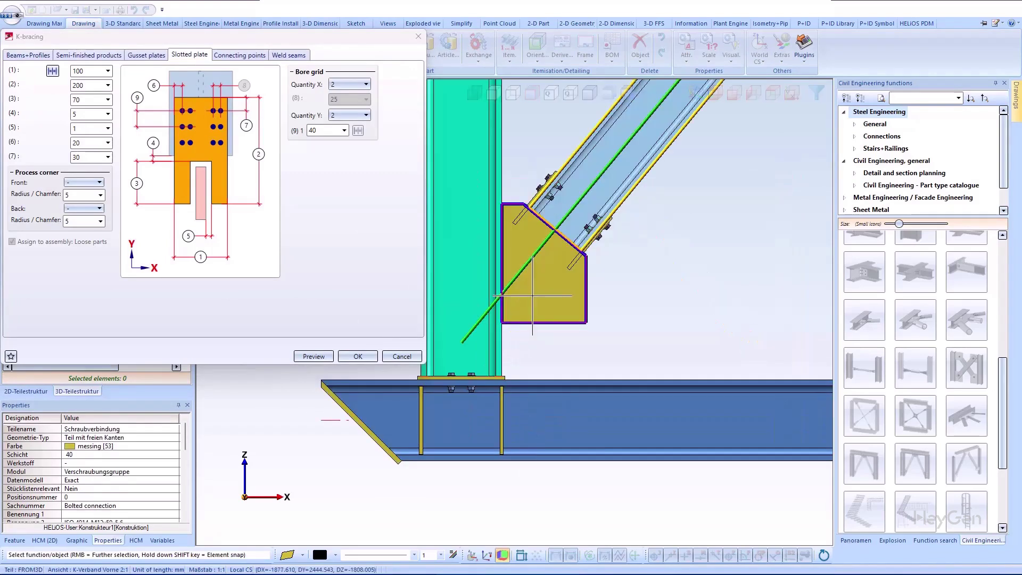
{"action": "middle_click_drag", "start_coordinate": [533, 298], "coordinate": [474, 293]}
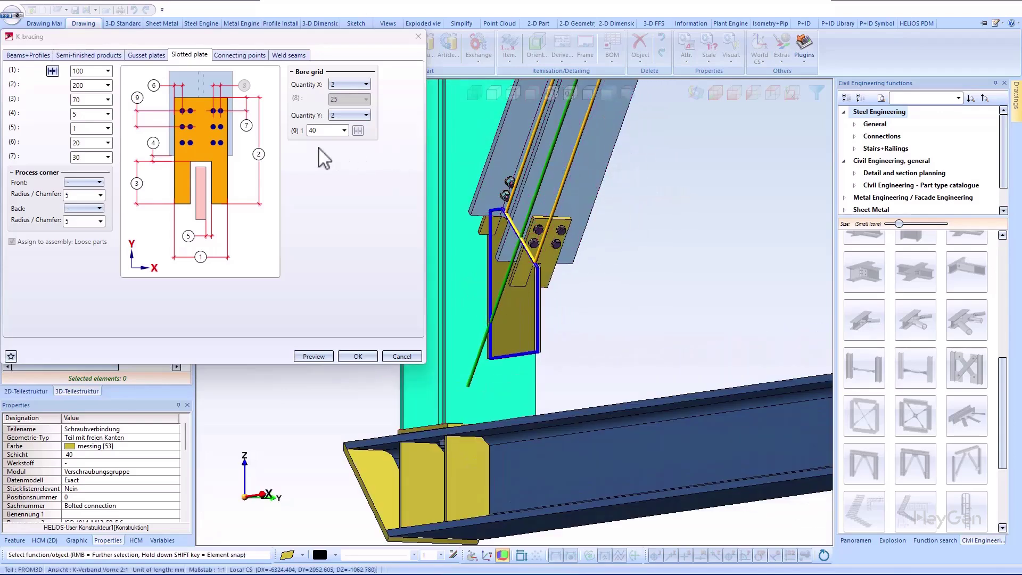
{"action": "left_click", "coordinate": [154, 86]}
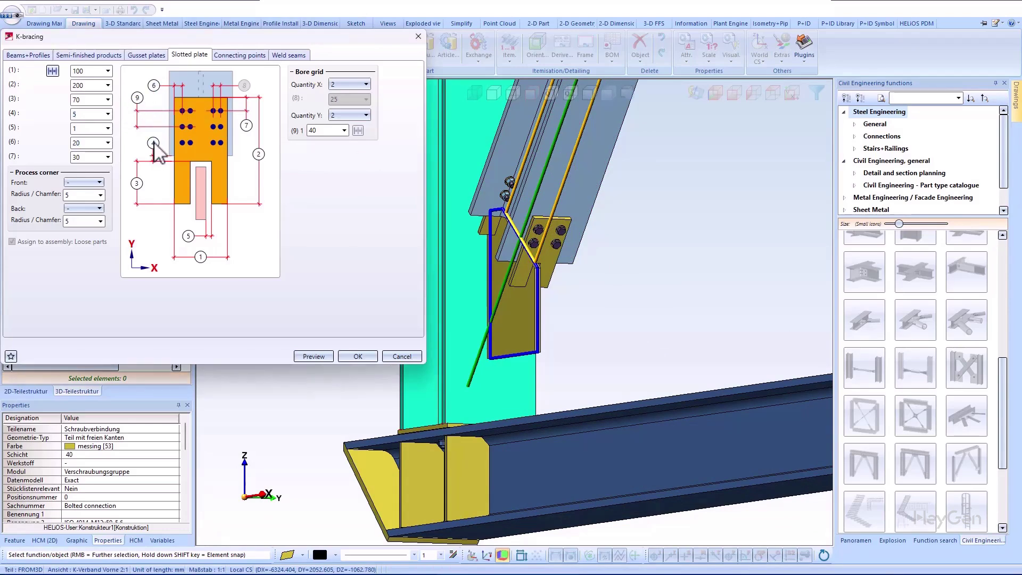
{"action": "left_click", "coordinate": [247, 126]}
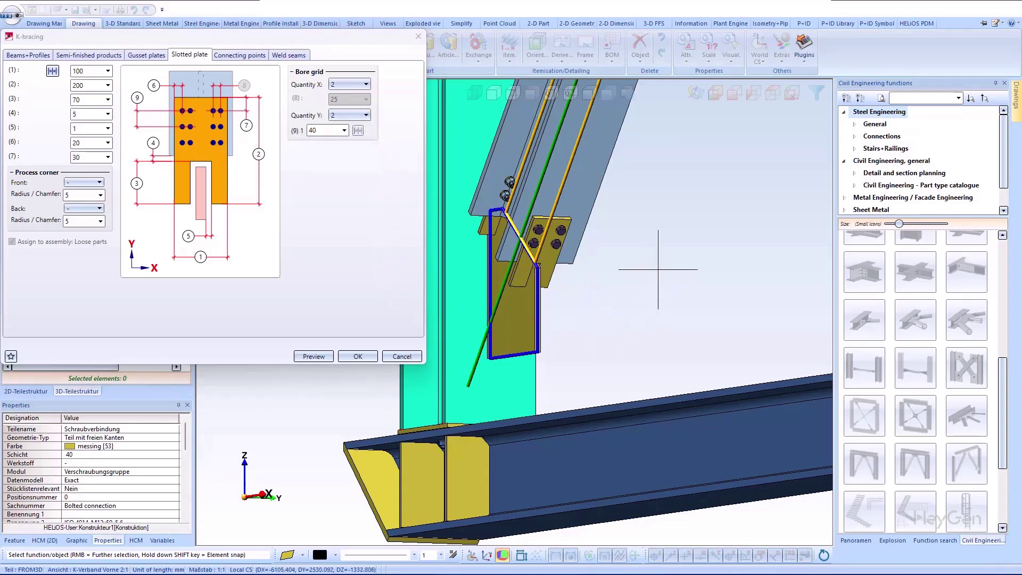
{"action": "left_click", "coordinate": [717, 93]}
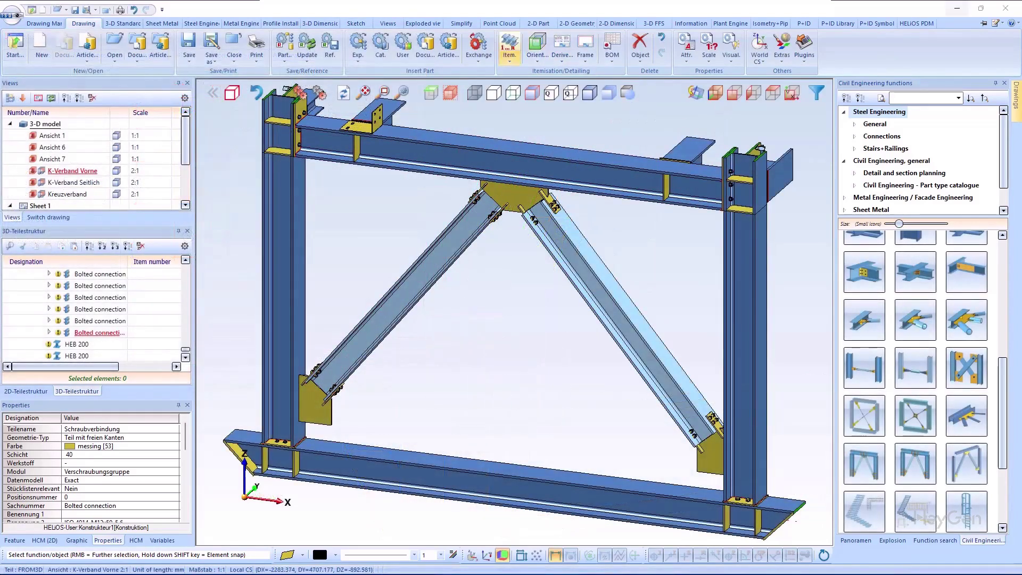
Start a second K-bracing from view Ansicht 7, using the two columns and the upper beam of the side frame.
{"action": "double_click", "coordinate": [51, 158]}
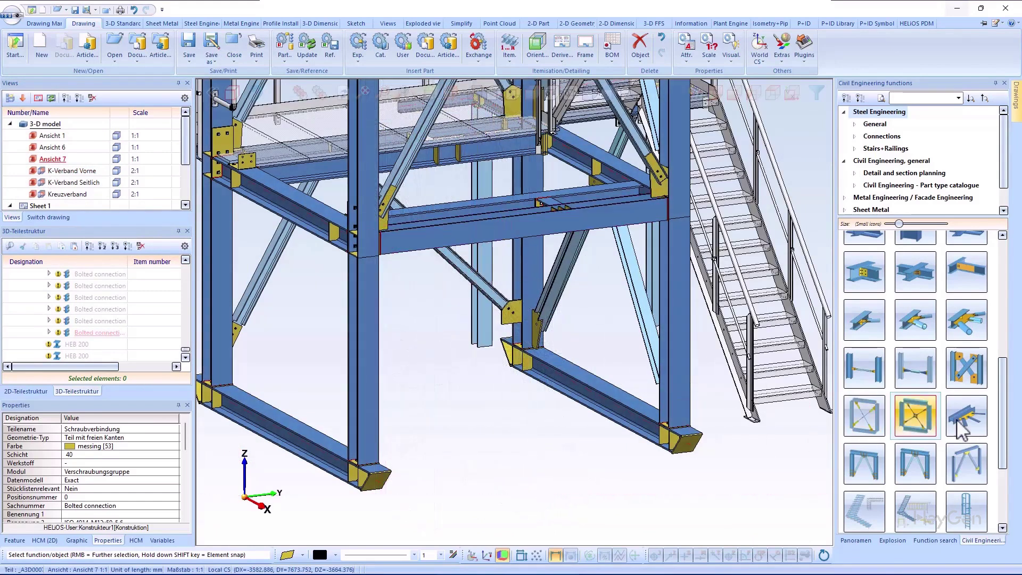
{"action": "left_click", "coordinate": [967, 464]}
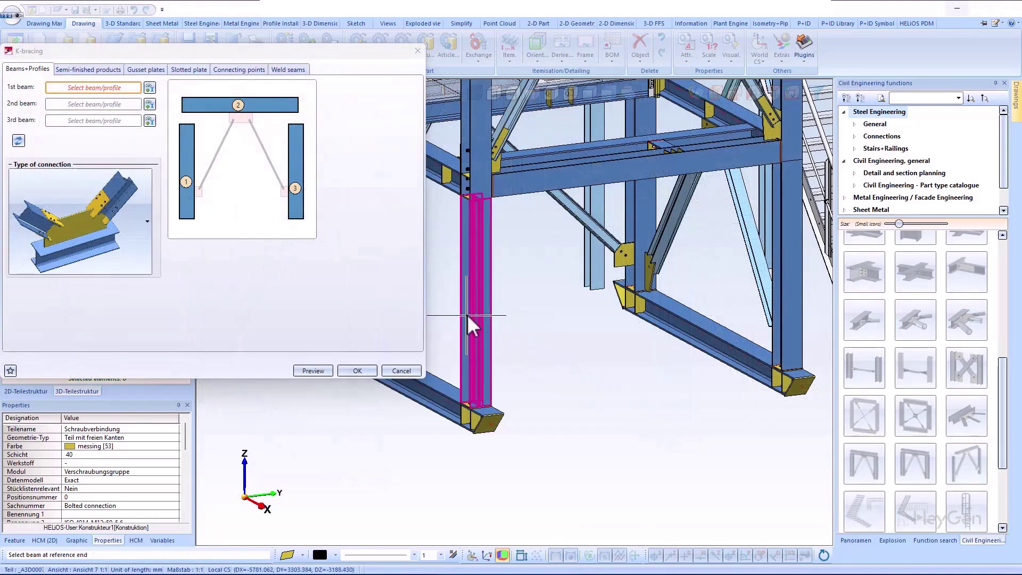
{"action": "left_click", "coordinate": [472, 325]}
{"action": "left_click", "coordinate": [586, 176]}
{"action": "left_click", "coordinate": [789, 319]}
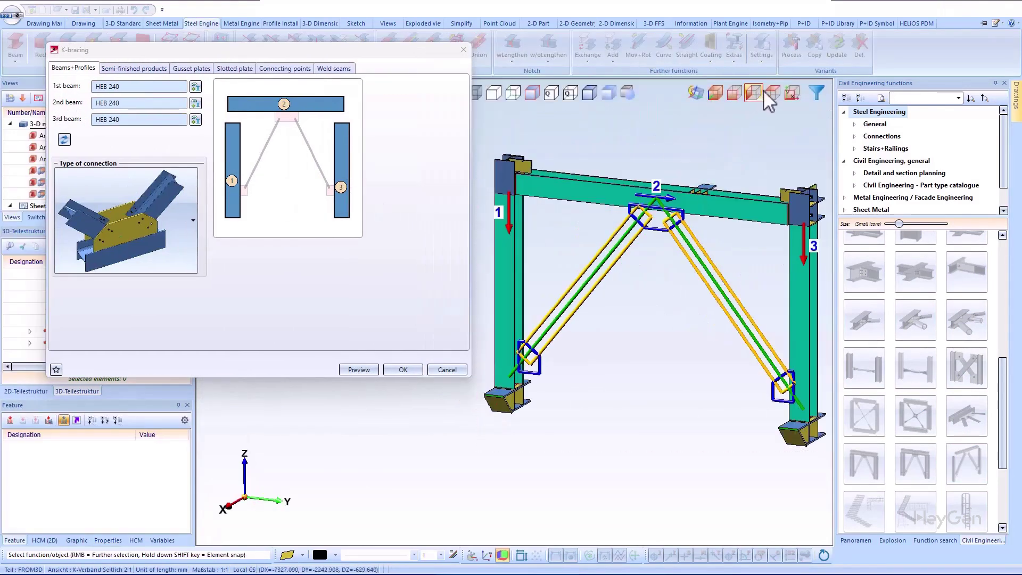
Check the semi-finished products, gusset plates and connecting points of the side K-bracing, and create it with these settings.
{"action": "left_click", "coordinate": [134, 67]}
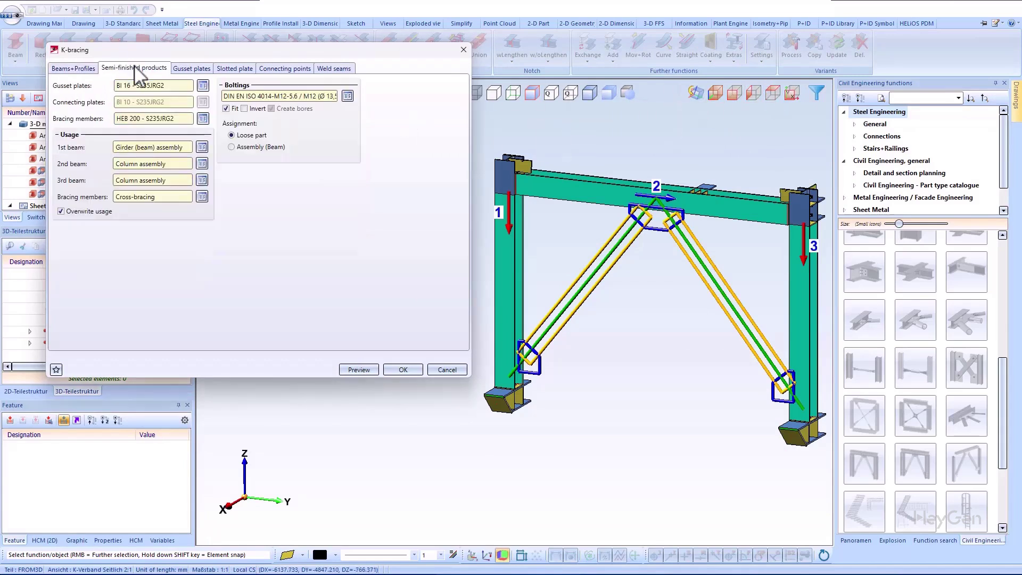
{"action": "left_click", "coordinate": [193, 69]}
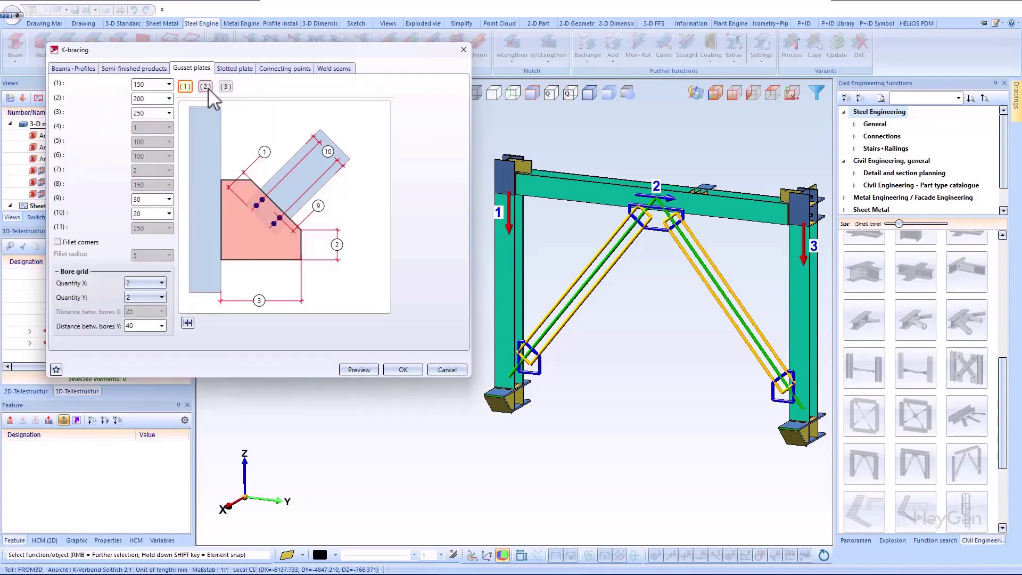
{"action": "left_click", "coordinate": [207, 87]}
{"action": "left_click", "coordinate": [223, 88]}
{"action": "left_click", "coordinate": [293, 72]}
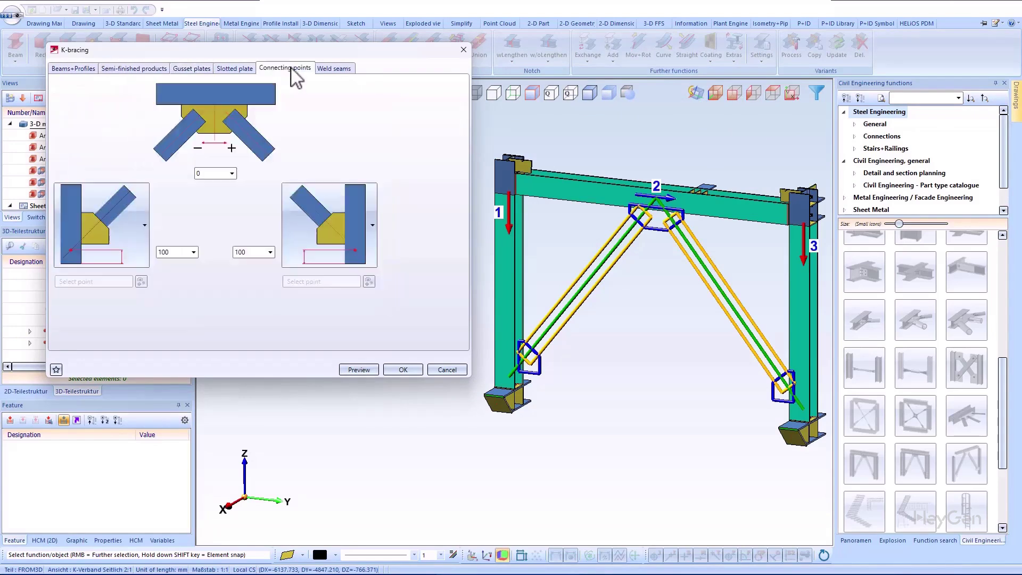
{"action": "left_click", "coordinate": [404, 370]}
{"action": "left_click", "coordinate": [736, 96]}
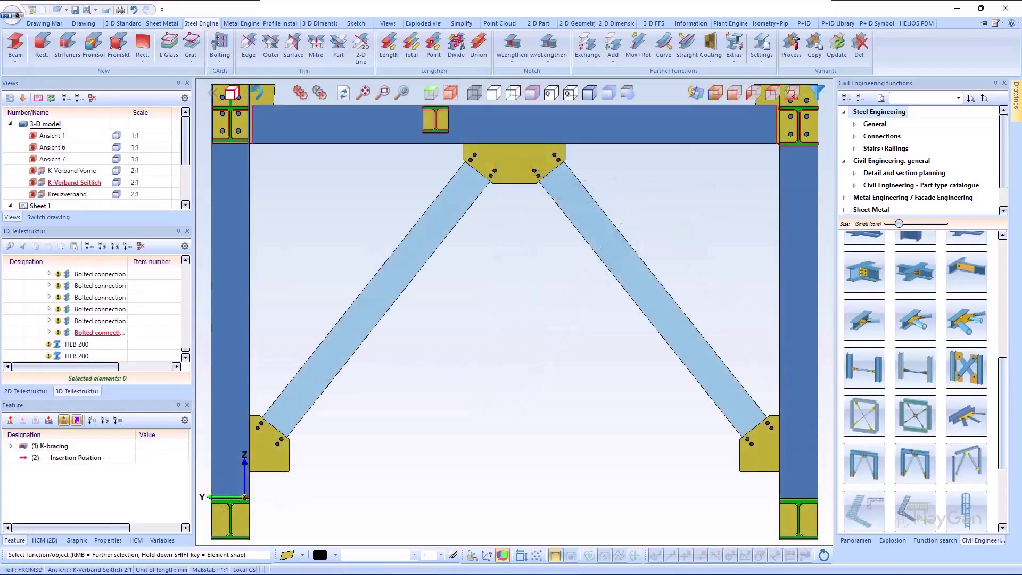
Reopen the side K-bracing feature and examine the parameters of gusset plates 1, 2 and 3.
{"action": "double_click", "coordinate": [57, 447]}
{"action": "scroll", "coordinate": [696, 326], "scroll_direction": "down", "scroll_amount": 2}
{"action": "left_click", "coordinate": [156, 69]}
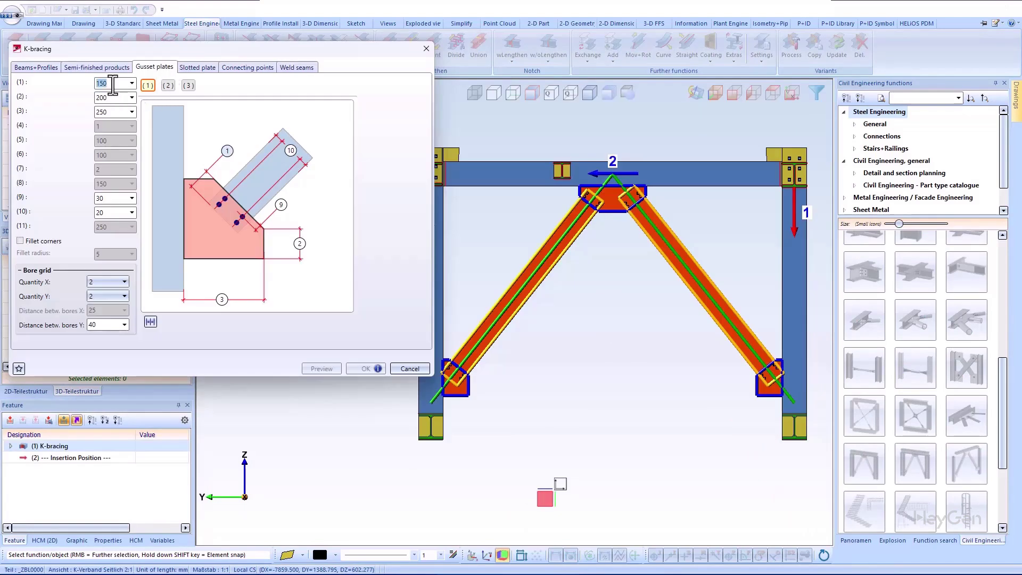
{"action": "left_click", "coordinate": [168, 86]}
{"action": "left_click", "coordinate": [188, 85]}
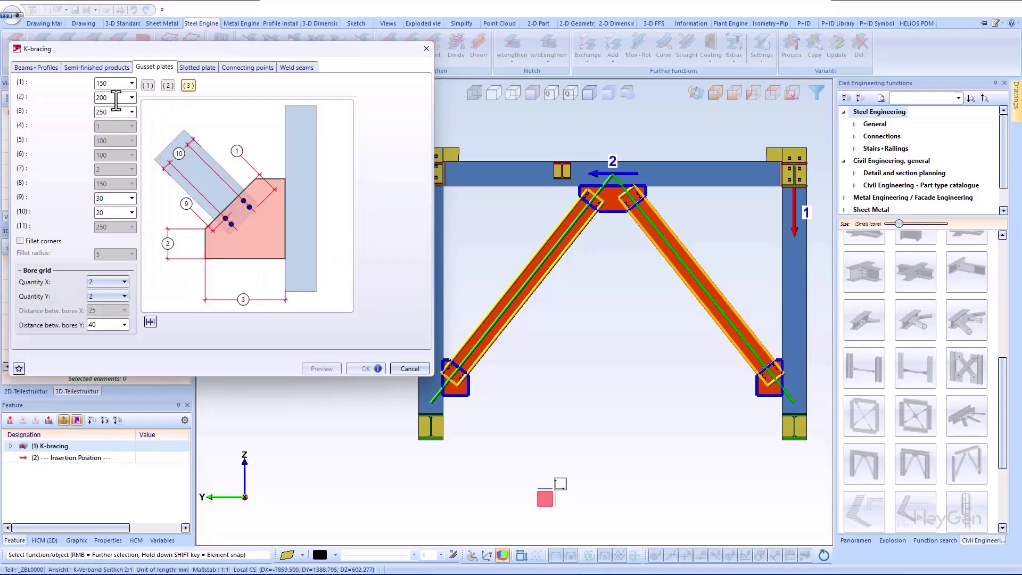
{"action": "left_click", "coordinate": [373, 368]}
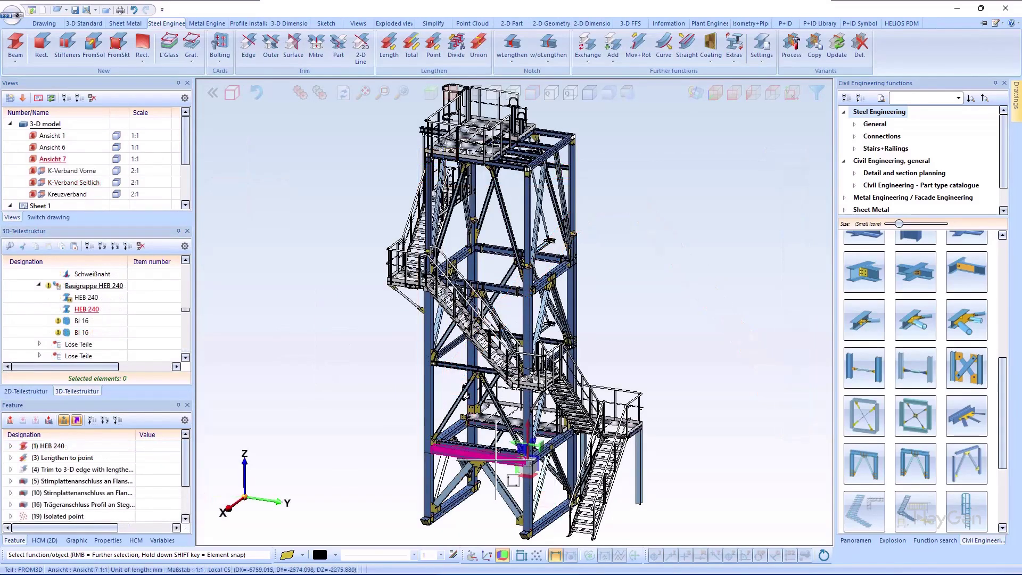
Start a Base plate + Anchor plate (2101) connection at the foot of the first column in the Kreuzverband view.
{"action": "middle_click_drag", "start_coordinate": [508, 455], "coordinate": [493, 381]}
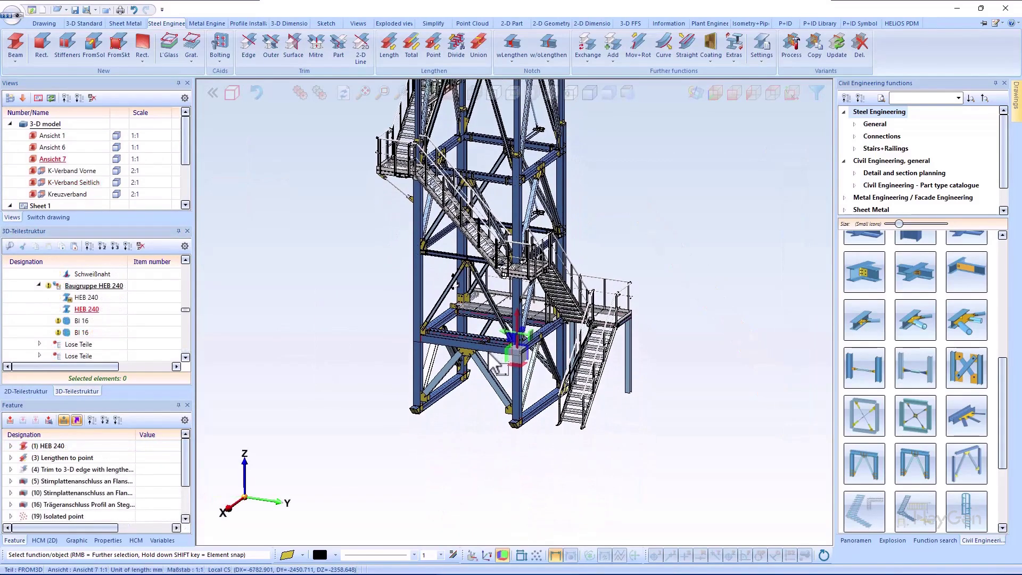
{"action": "middle_click_drag", "start_coordinate": [469, 346], "coordinate": [667, 373]}
{"action": "left_click_drag", "start_coordinate": [201, 324], "coordinate": [390, 461]}
{"action": "left_click_drag", "start_coordinate": [382, 465], "coordinate": [390, 461]}
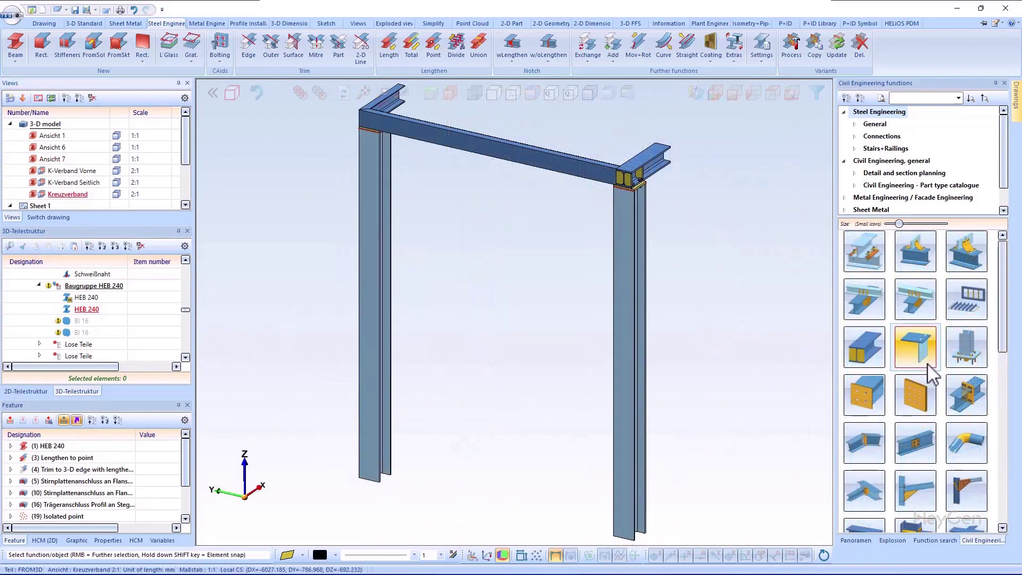
{"action": "scroll", "coordinate": [928, 364], "scroll_direction": "up", "scroll_amount": 1}
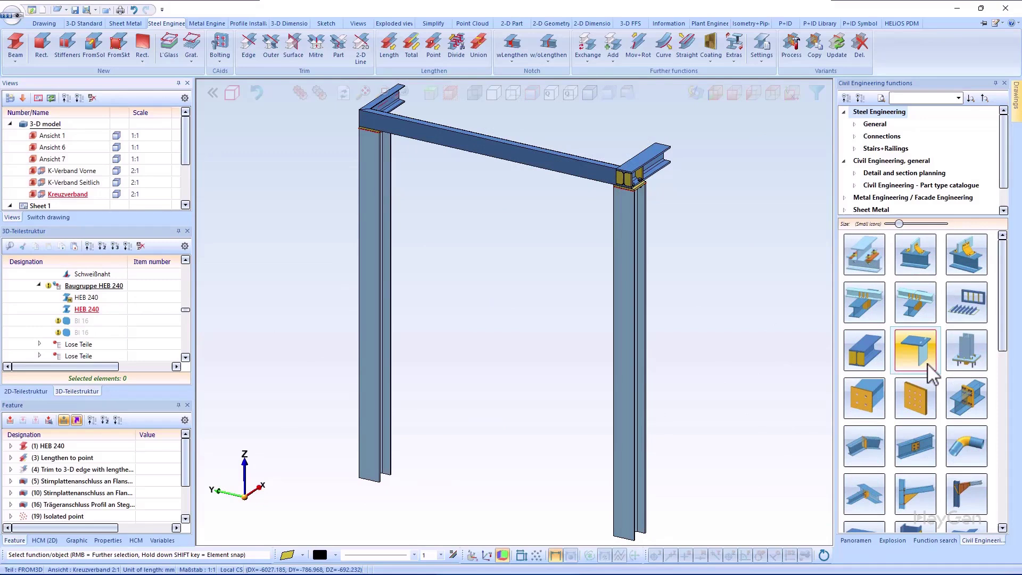
{"action": "left_click", "coordinate": [969, 359]}
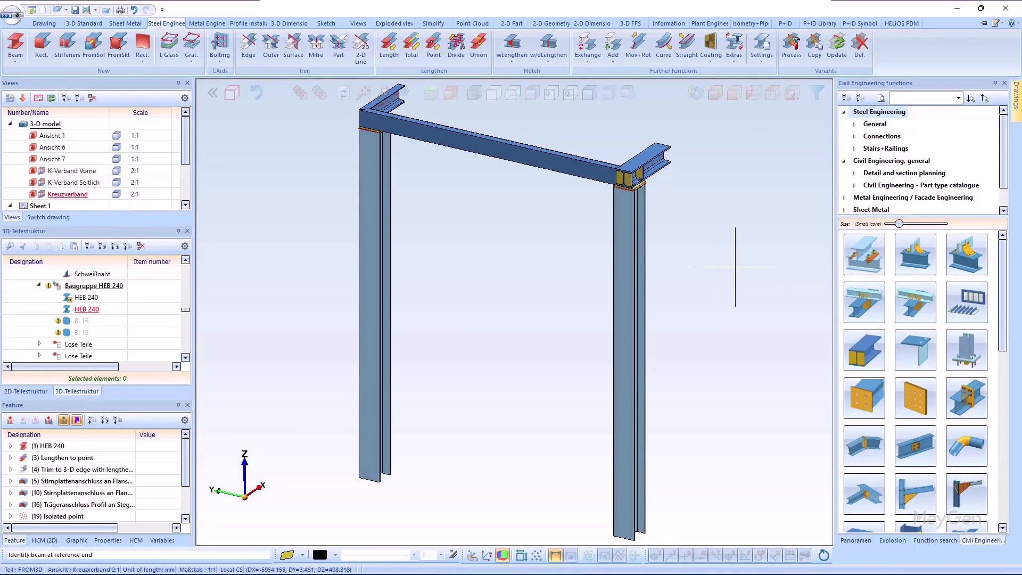
{"action": "left_click", "coordinate": [368, 466]}
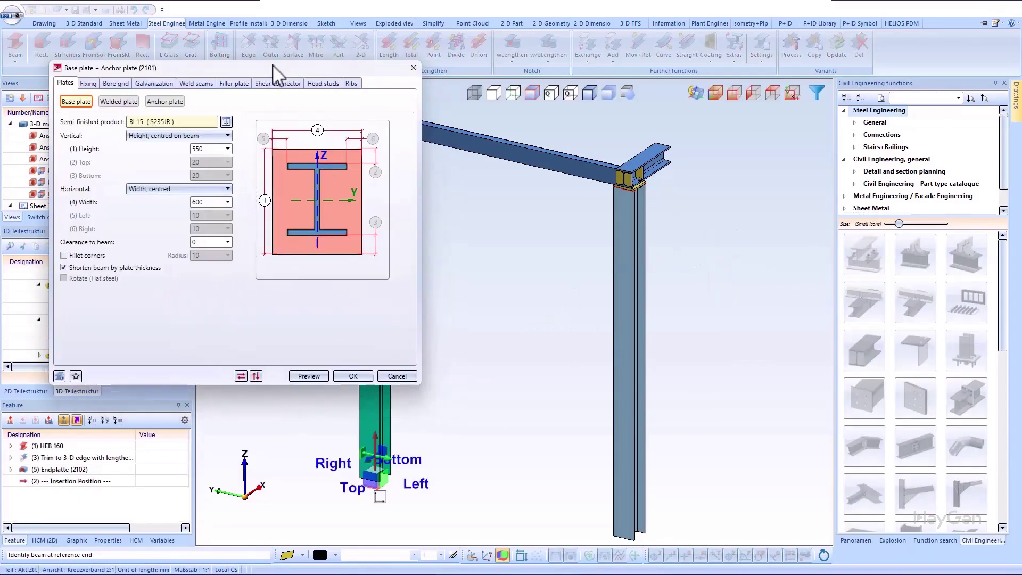
Set the threaded stud to DIN 976-1-M16x70-A-4.8, keep it assigned to the welded plate assembly, and create the base plate connection.
{"action": "left_click", "coordinate": [119, 96]}
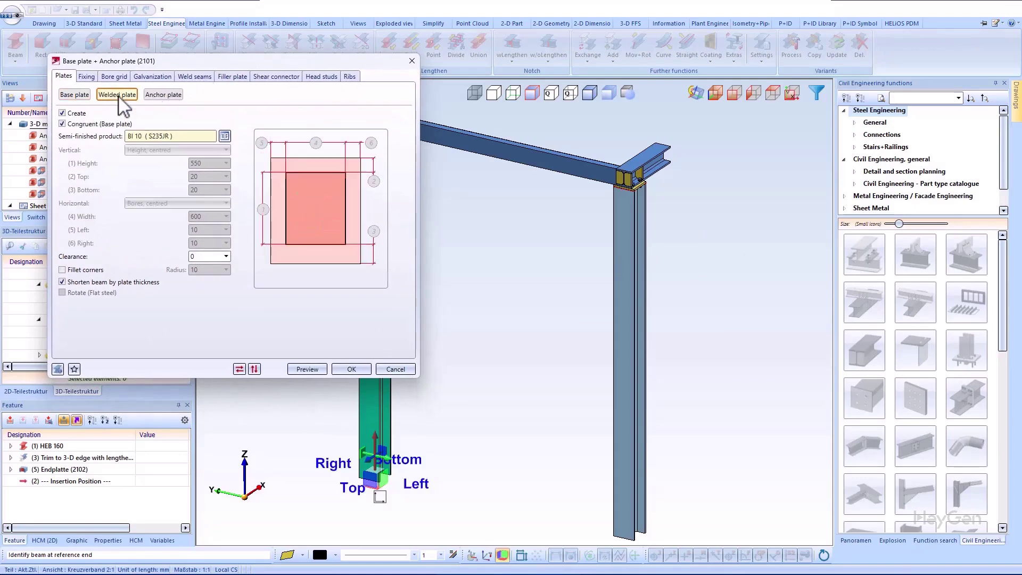
{"action": "left_click", "coordinate": [87, 78]}
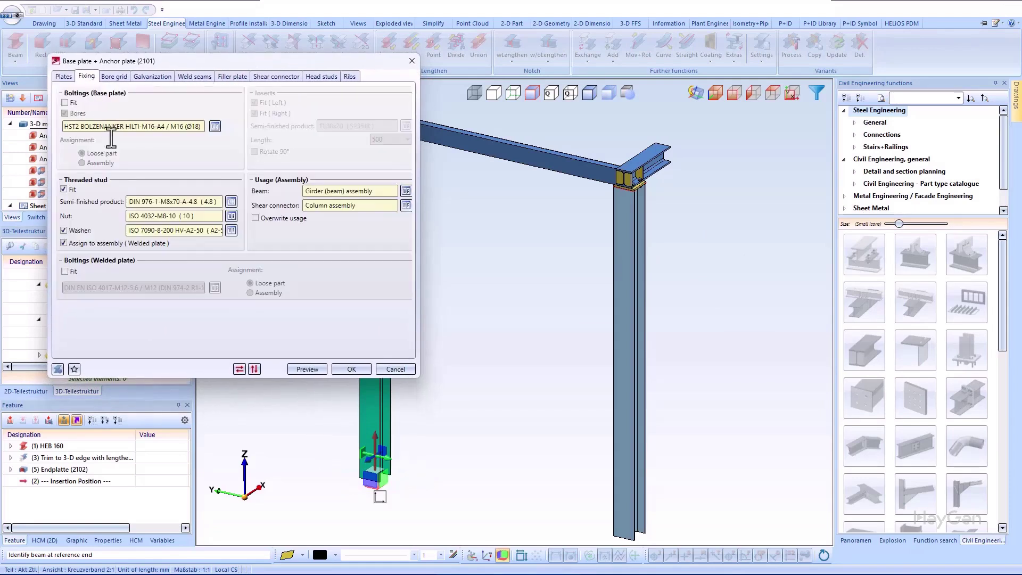
{"action": "left_click", "coordinate": [231, 201]}
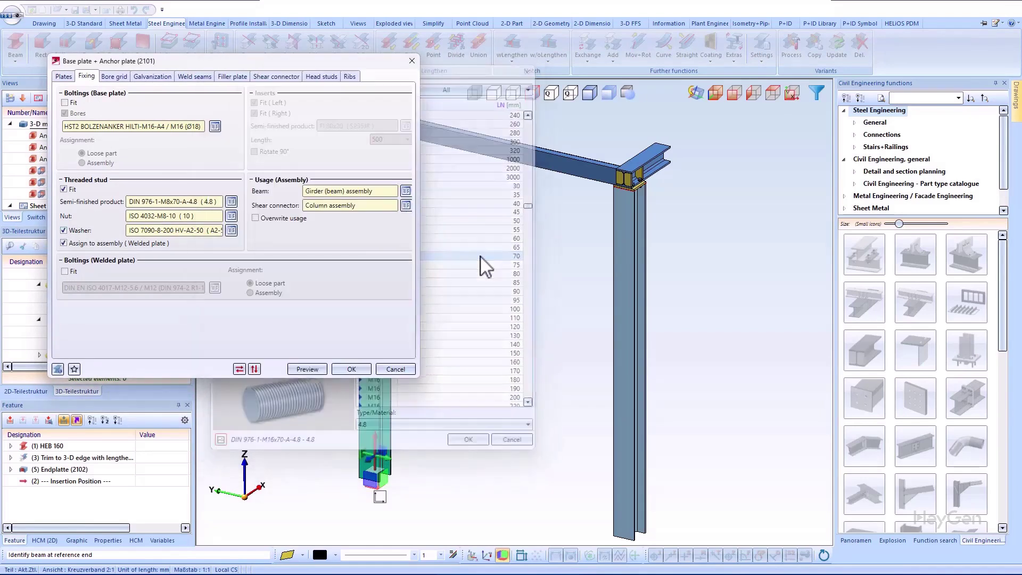
{"action": "double_click", "coordinate": [490, 256]}
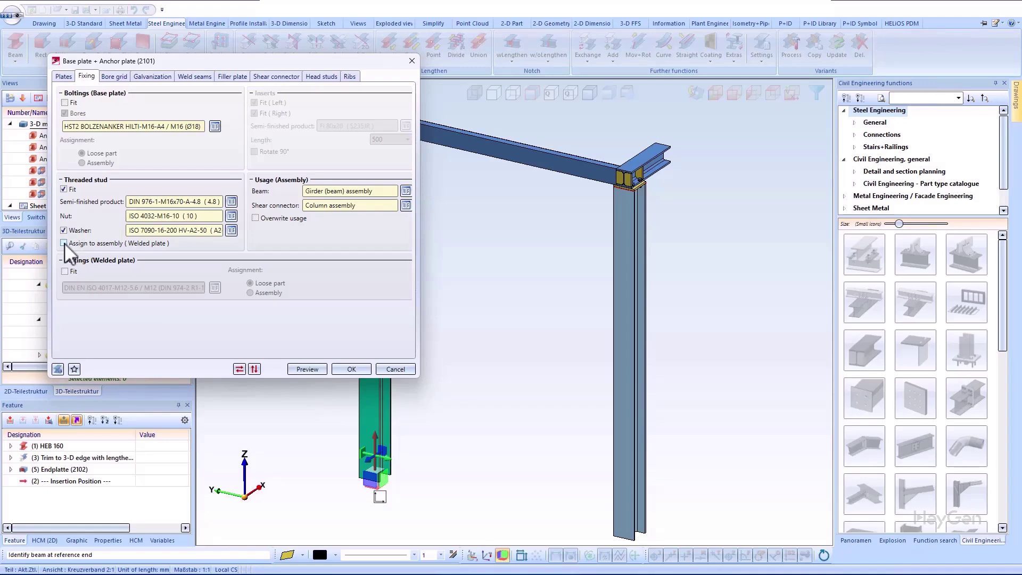
{"action": "left_click", "coordinate": [346, 436]}
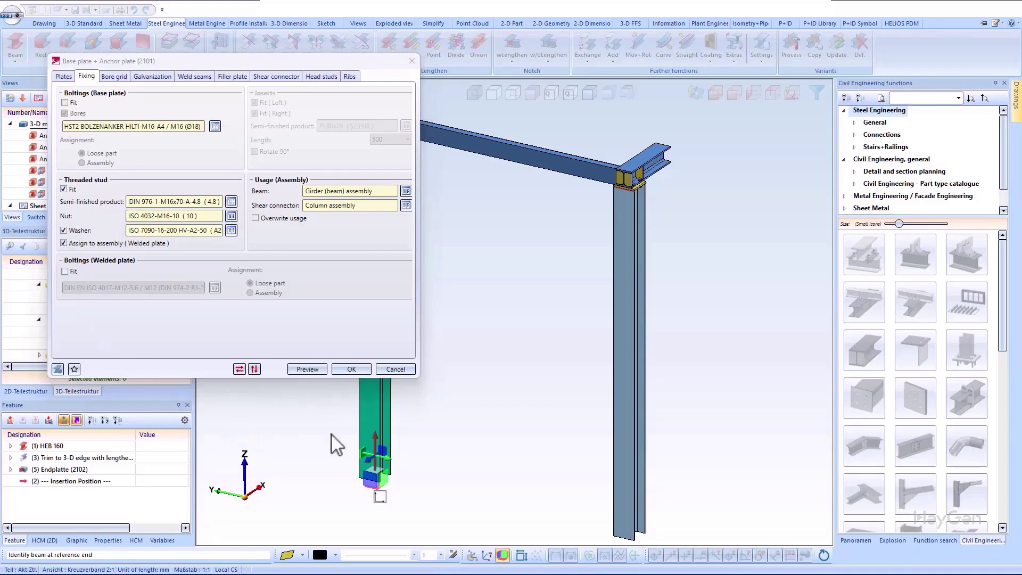
{"action": "left_click", "coordinate": [352, 369]}
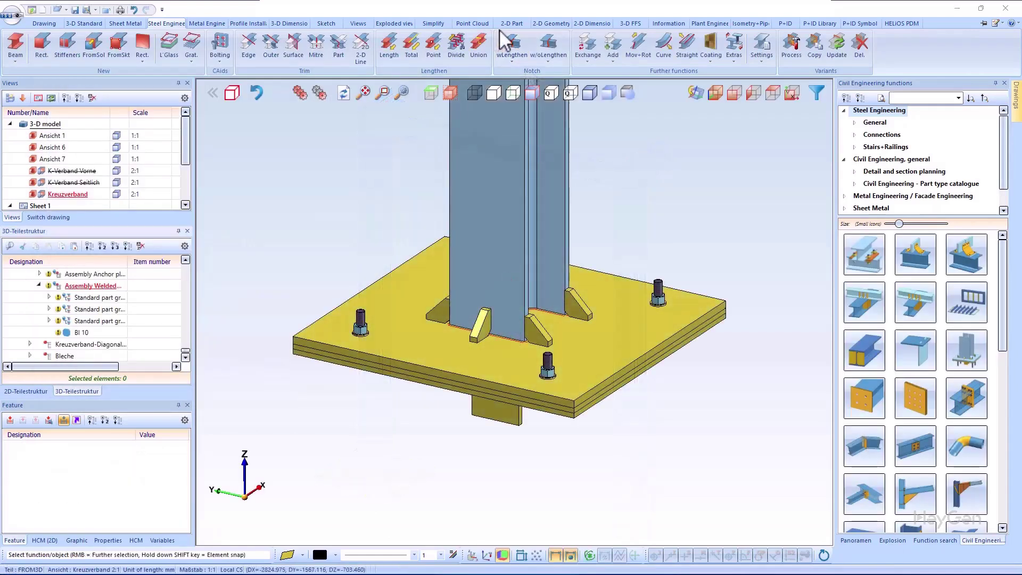
Isolate the welded plate assembly to examine which studs belong to it, and restore the full column foot.
{"action": "left_click", "coordinate": [319, 94]}
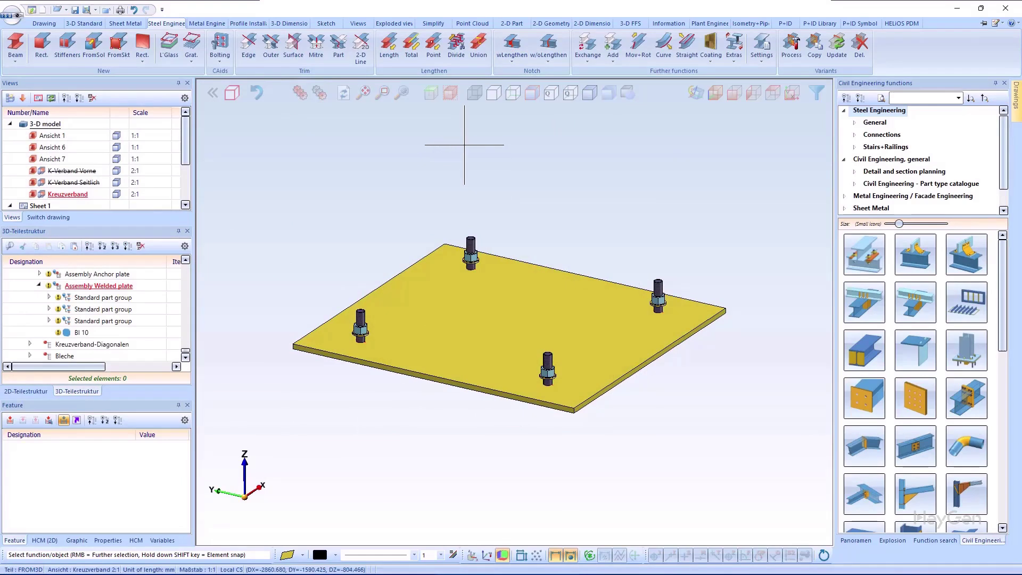
{"action": "key", "text": "Escape"}
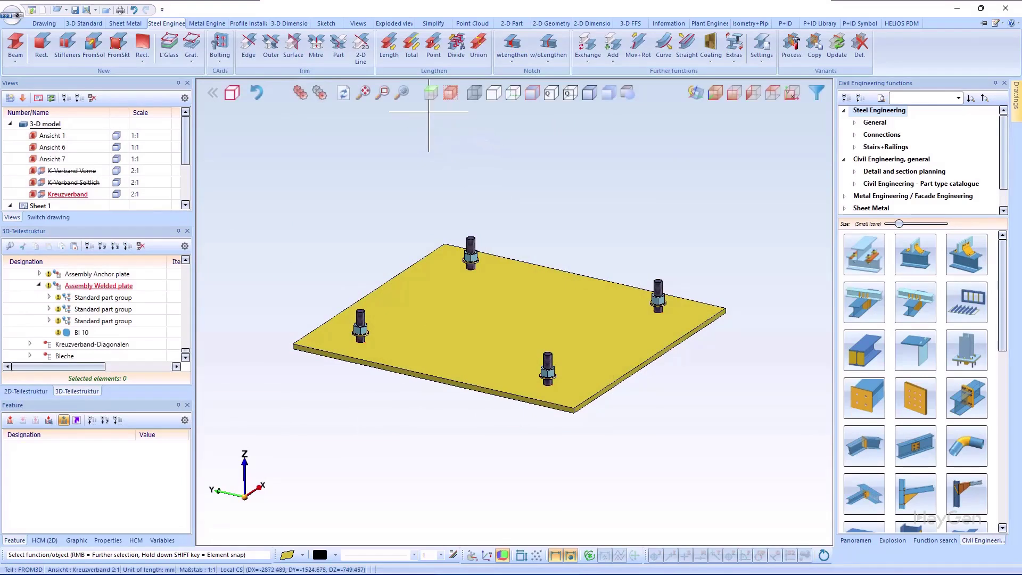
{"action": "left_click", "coordinate": [299, 92]}
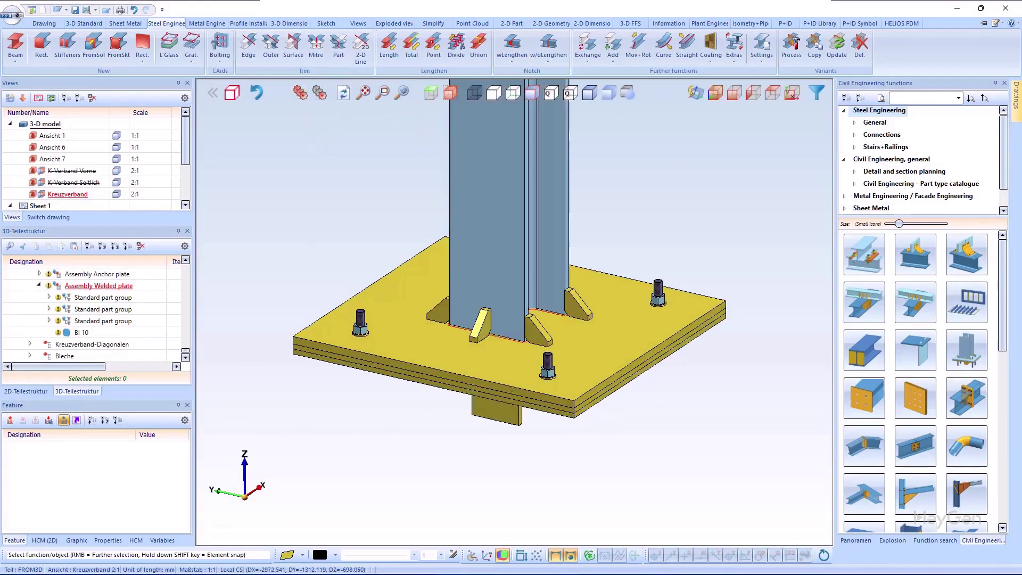
Create a base plate and anchor plate connection on the other column, with the threaded studs not assigned to the welded plate assembly.
{"action": "left_click", "coordinate": [366, 93]}
{"action": "left_click", "coordinate": [977, 344]}
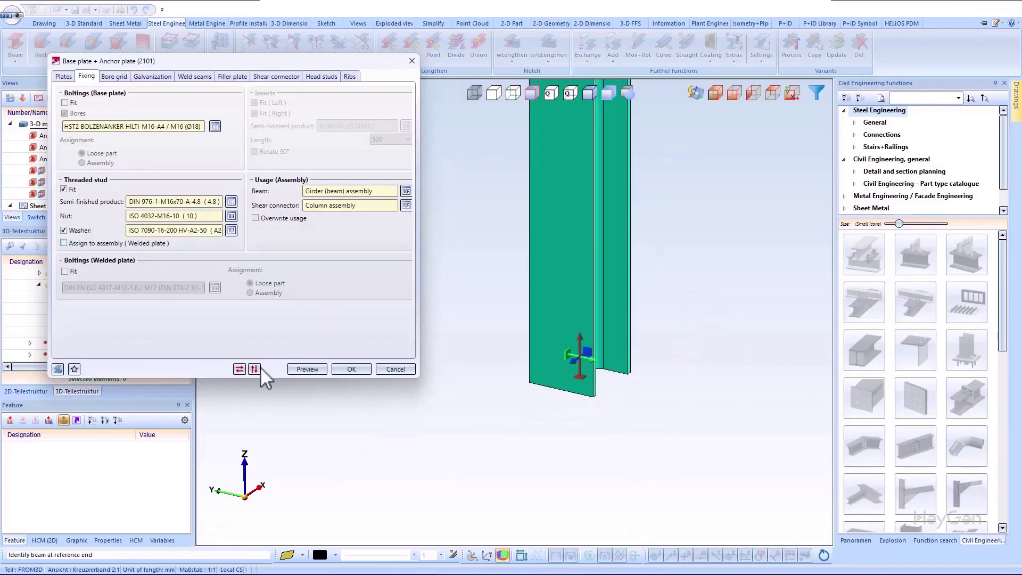
{"action": "left_click", "coordinate": [351, 369]}
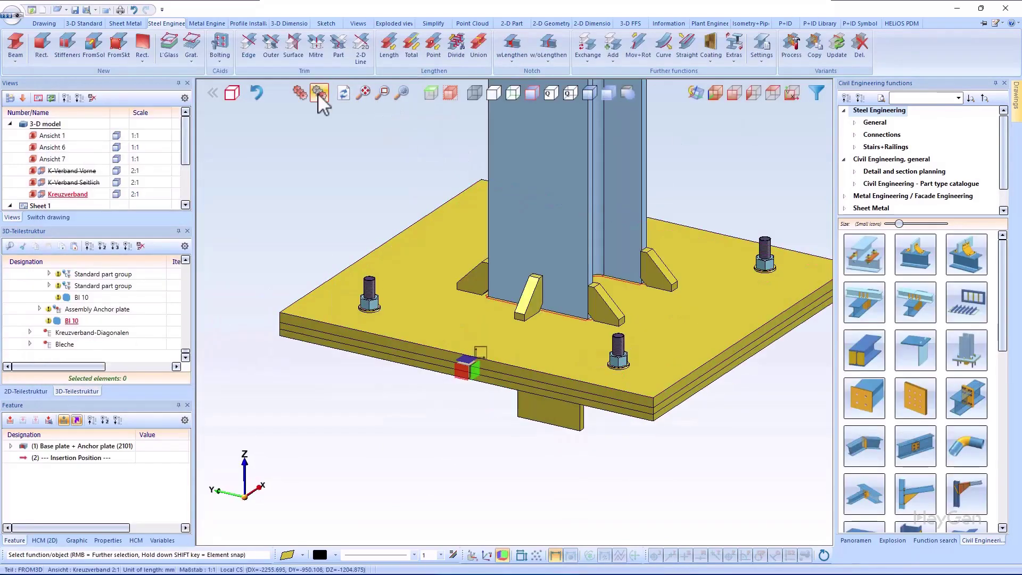
Isolate the anchor plate assembly to examine its studs and shear connector, and restore the hidden parts.
{"action": "left_click", "coordinate": [318, 94]}
{"action": "left_click", "coordinate": [300, 95]}
{"action": "double_click", "coordinate": [118, 310]}
{"action": "left_click", "coordinate": [324, 95]}
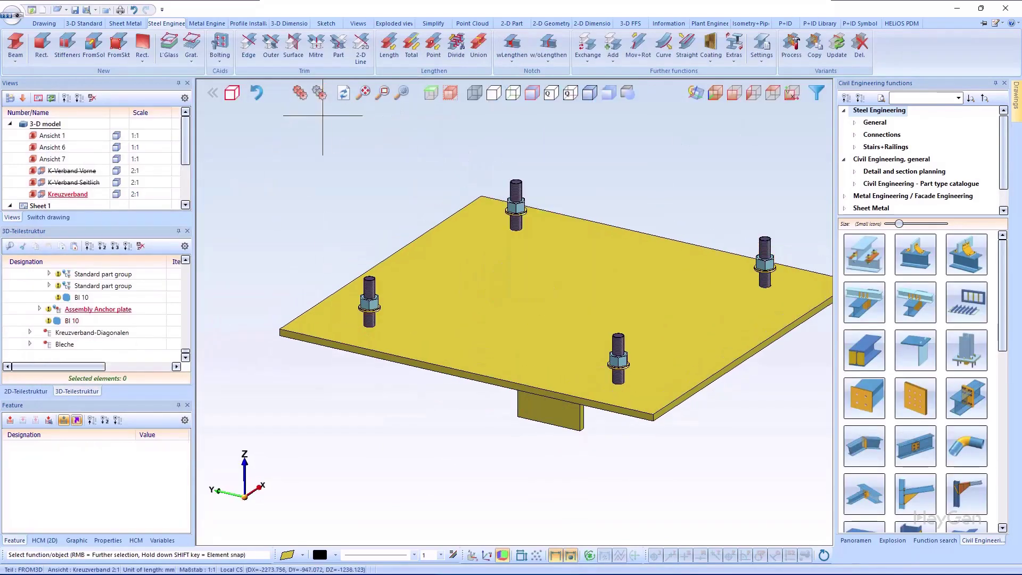
{"action": "middle_click_drag", "start_coordinate": [490, 342], "coordinate": [457, 290]}
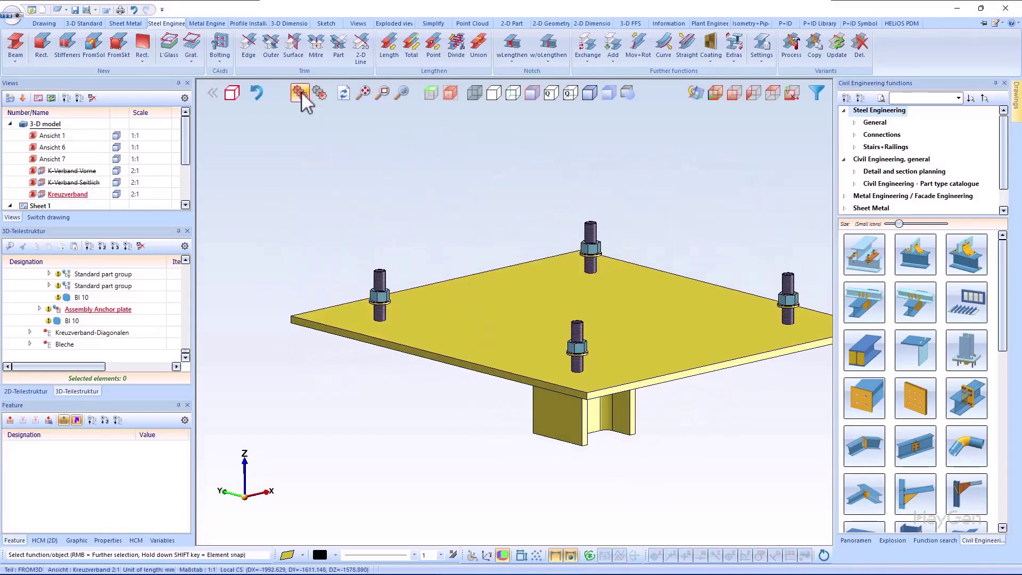
{"action": "left_click", "coordinate": [299, 93]}
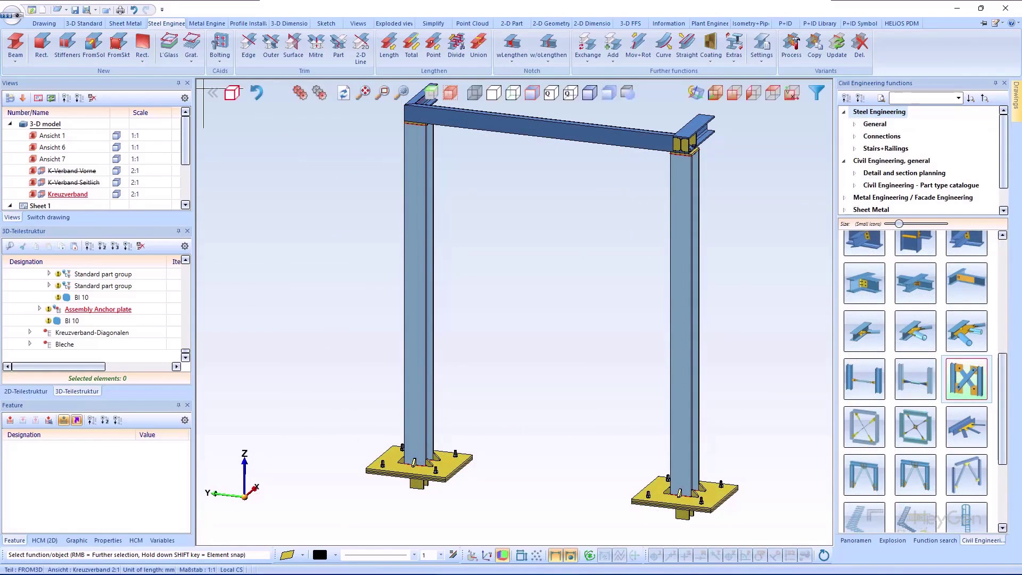
Start a cross-bracing with two diagonals between the two HEB 160 columns of the frame.
{"action": "double_click", "coordinate": [966, 379]}
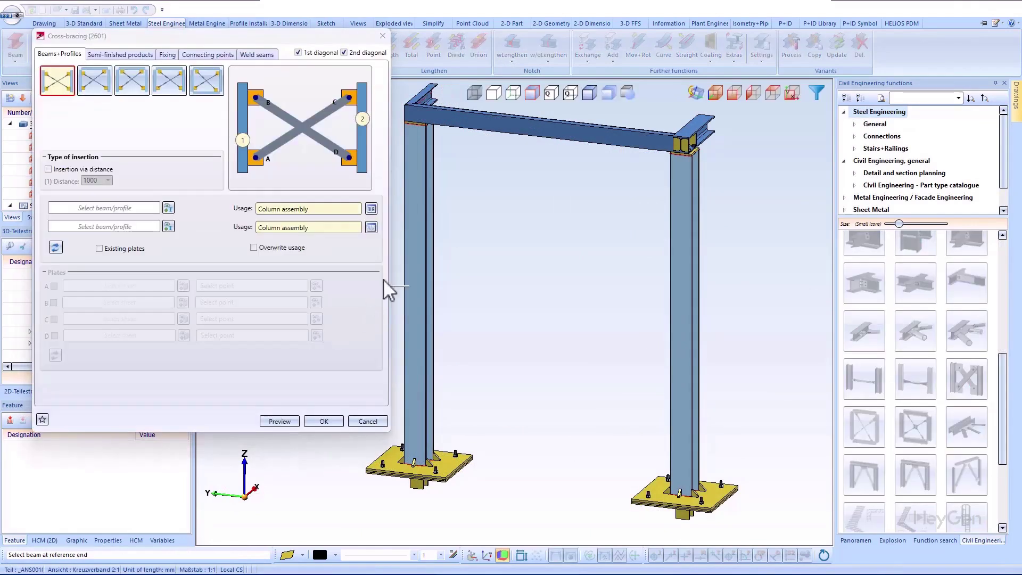
{"action": "left_click", "coordinate": [408, 350]}
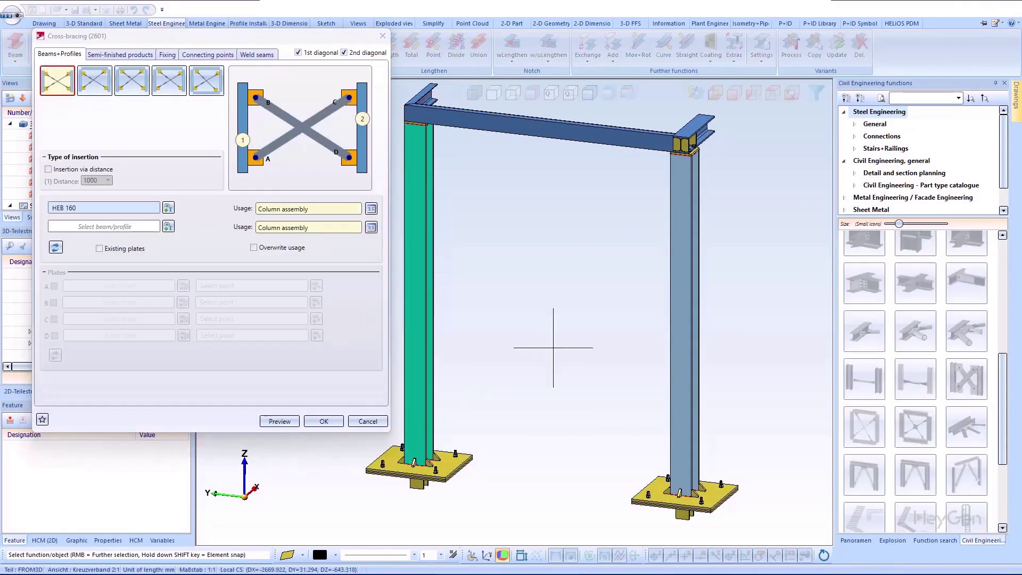
{"action": "left_click", "coordinate": [681, 251]}
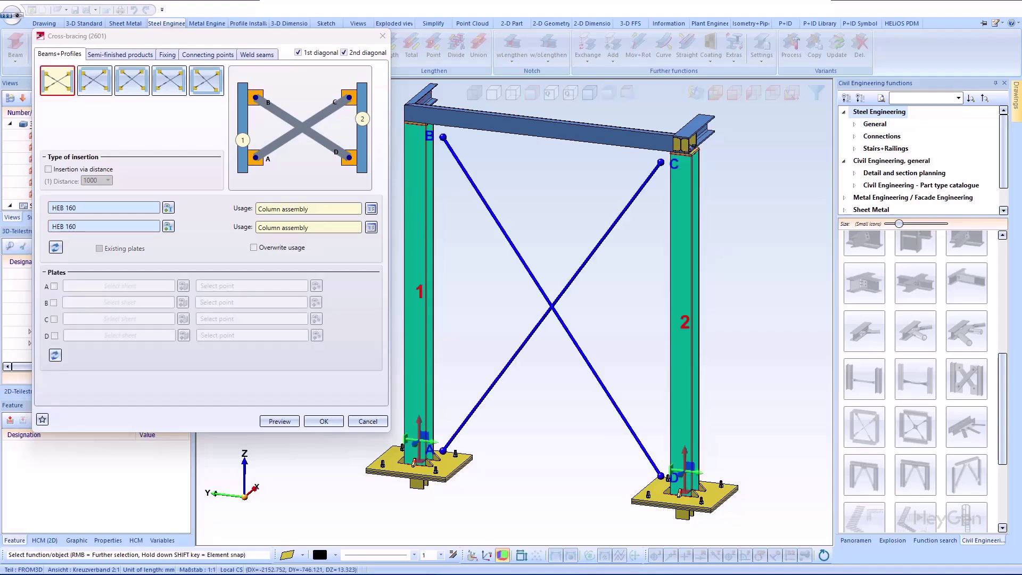
Set the first diagonal's turnbuckle to the default connection and preview the cross-bracing at the column foot.
{"action": "left_click", "coordinate": [188, 52]}
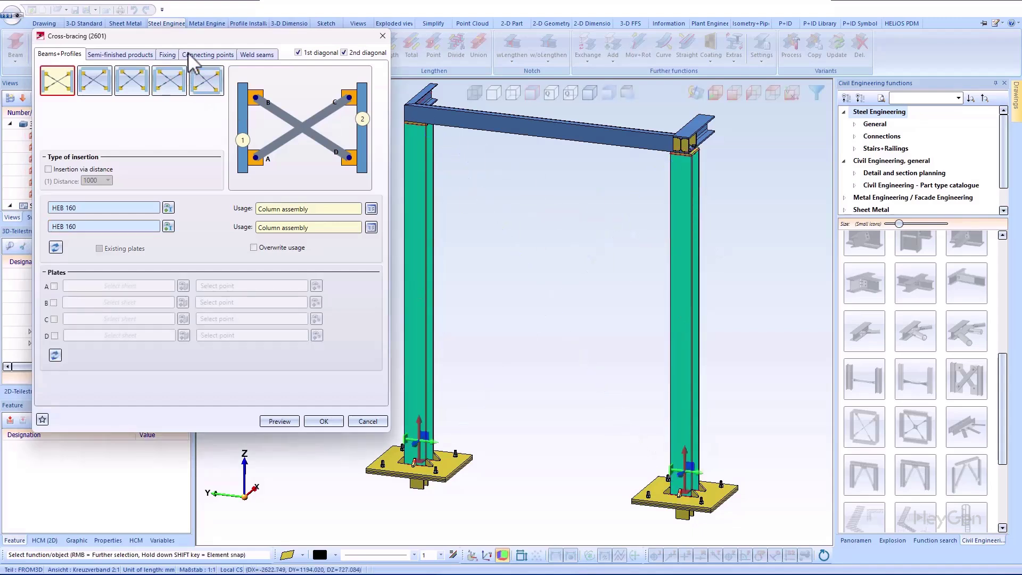
{"action": "left_click", "coordinate": [127, 55]}
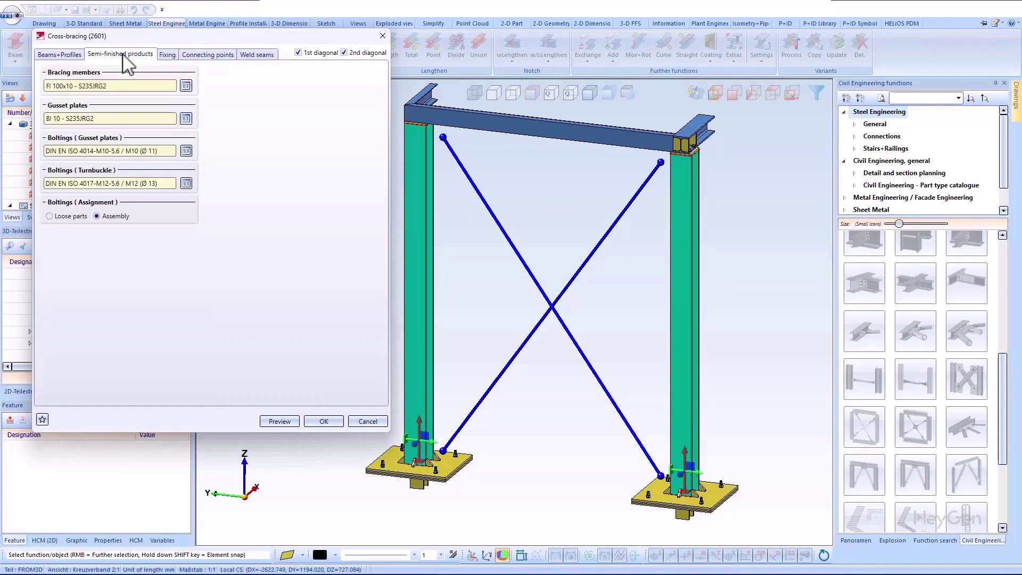
{"action": "left_click", "coordinate": [168, 55]}
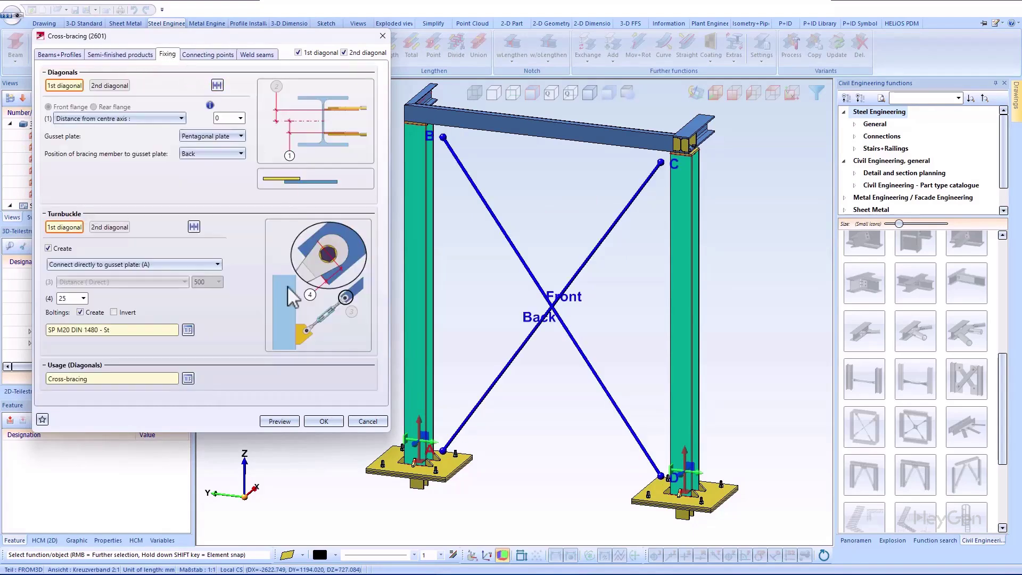
{"action": "left_click", "coordinate": [184, 277]}
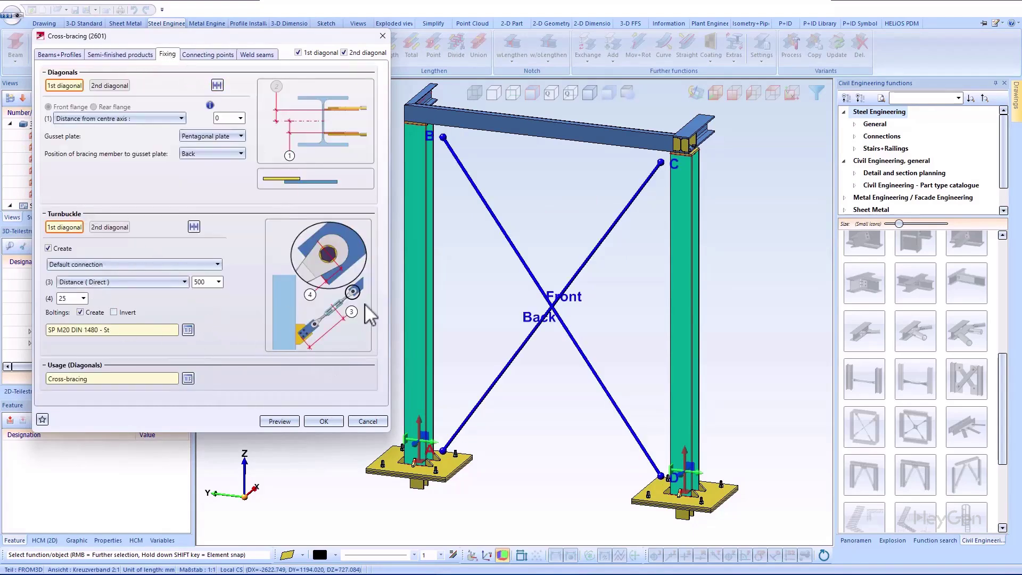
{"action": "left_click", "coordinate": [280, 421]}
{"action": "scroll", "coordinate": [372, 482], "scroll_direction": "up", "scroll_amount": 3}
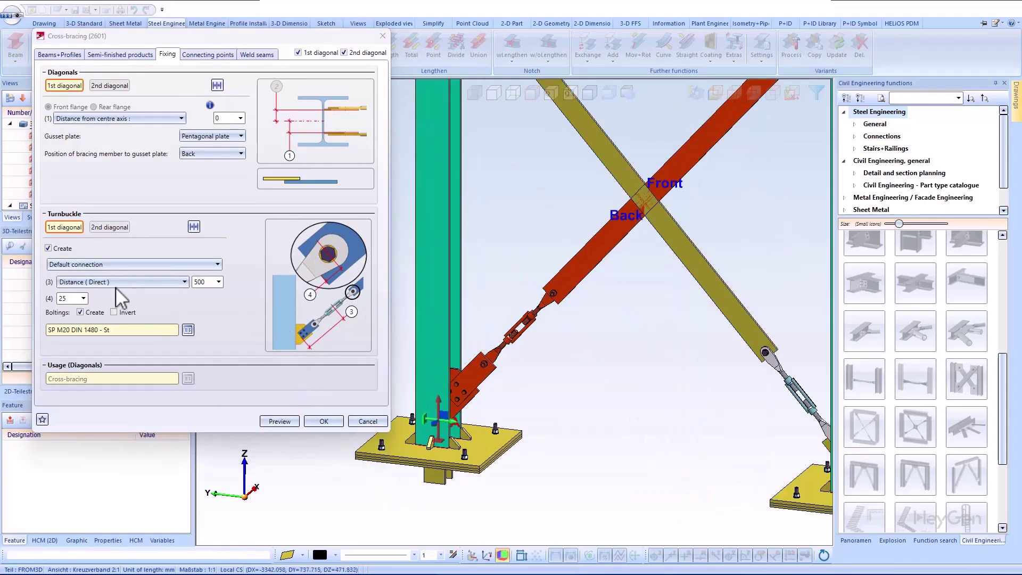
Connect the first diagonal's turnbuckle directly to gusset plate A and preview the connection at the column foot.
{"action": "left_click", "coordinate": [96, 265]}
{"action": "left_click", "coordinate": [85, 287]}
{"action": "left_click", "coordinate": [280, 422]}
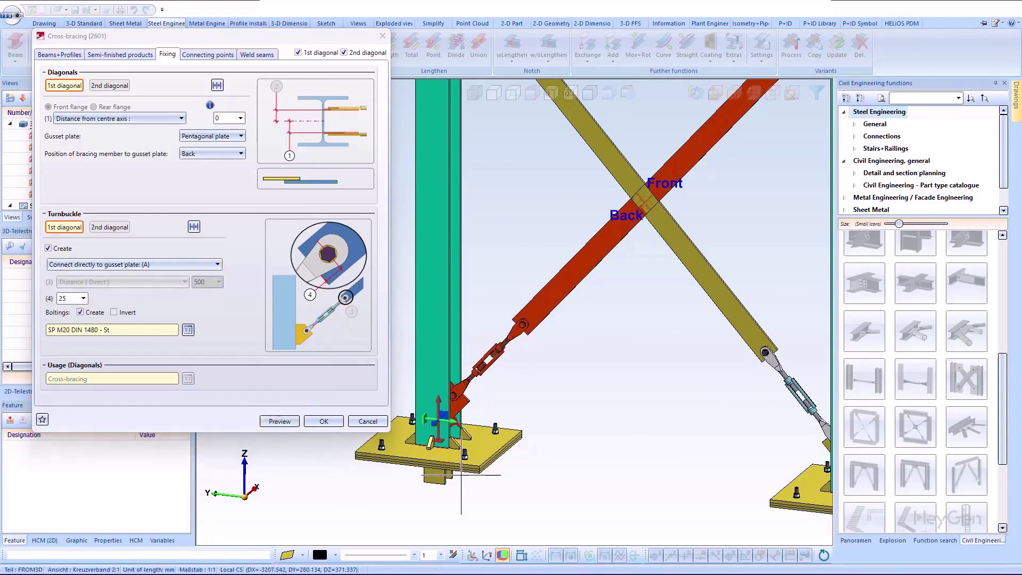
{"action": "scroll", "coordinate": [464, 464], "scroll_direction": "up", "scroll_amount": 3}
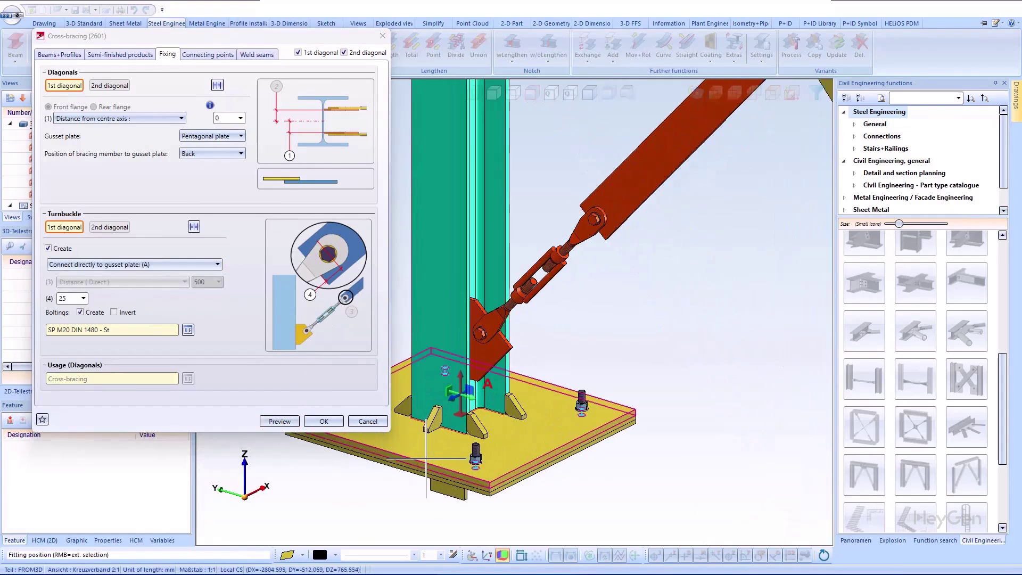
{"action": "scroll", "coordinate": [426, 458], "scroll_direction": "down", "scroll_amount": 2}
Connect the first diagonal's turnbuckle directly to gusset plate C, update the preview, and inspect the turnbuckle at corner D.
{"action": "left_click", "coordinate": [145, 264]}
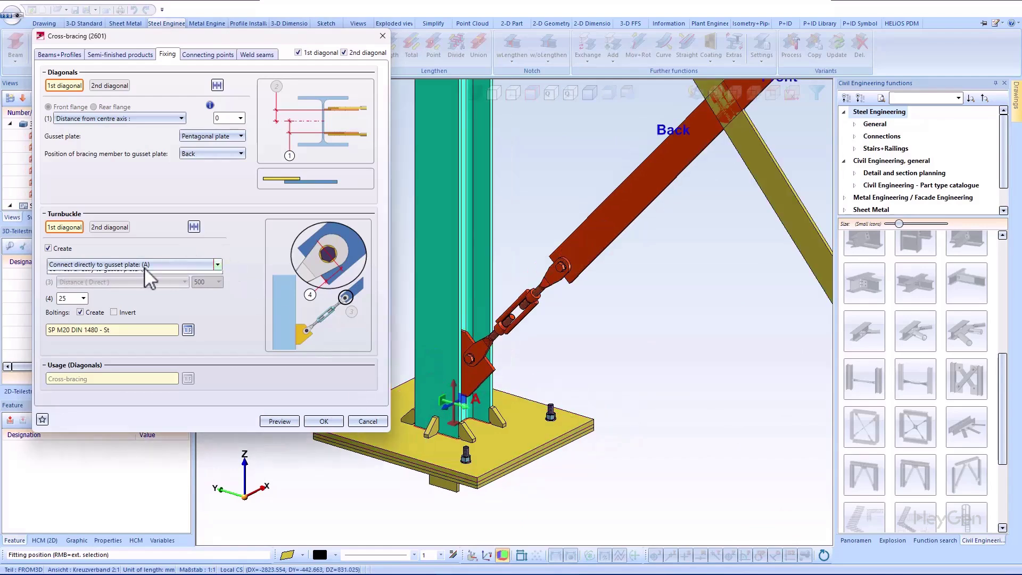
{"action": "left_click", "coordinate": [128, 298]}
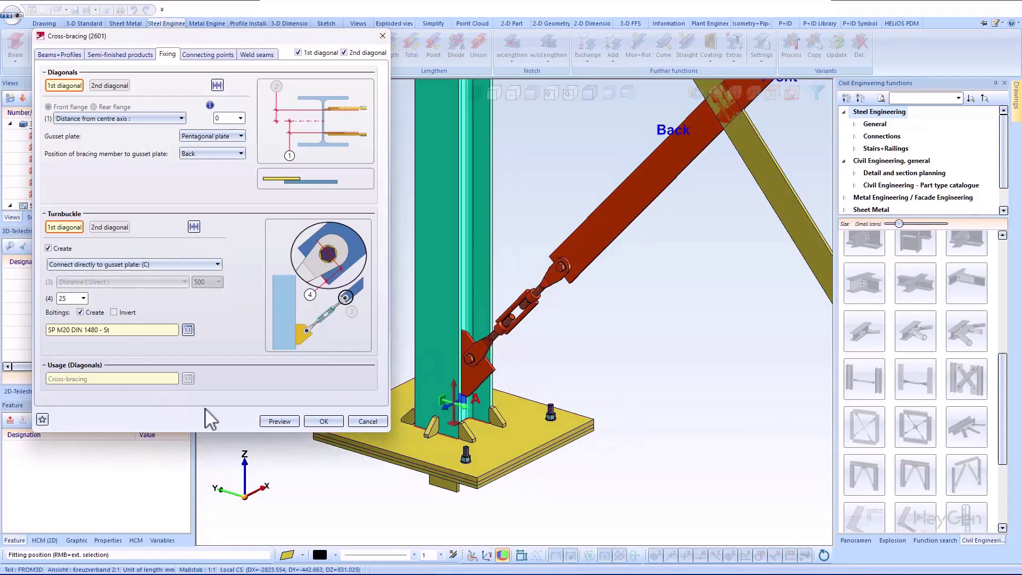
{"action": "left_click", "coordinate": [280, 421]}
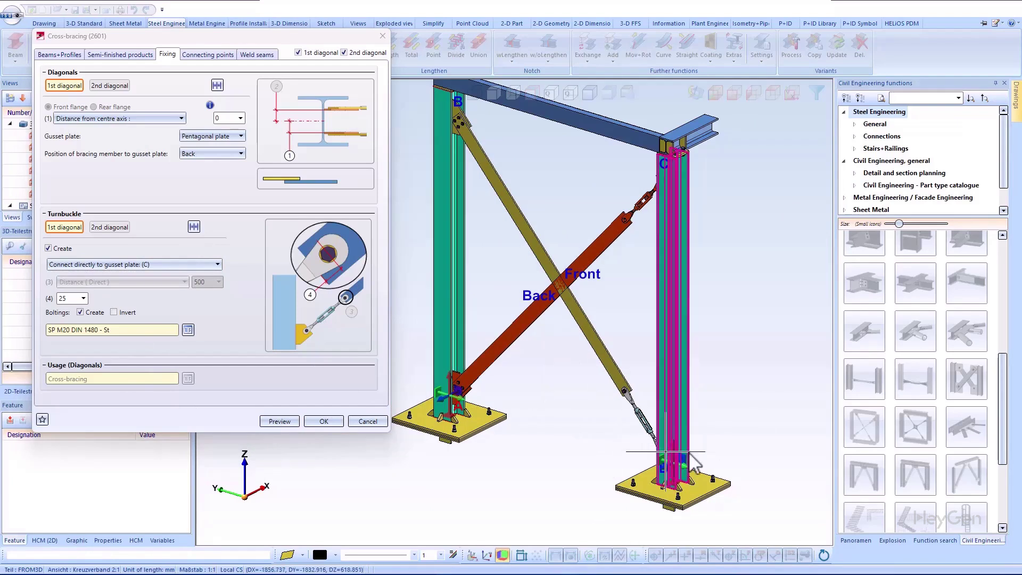
{"action": "middle_click_drag", "start_coordinate": [704, 454], "coordinate": [730, 462]}
{"action": "scroll", "coordinate": [673, 503], "scroll_direction": "up", "scroll_amount": 4}
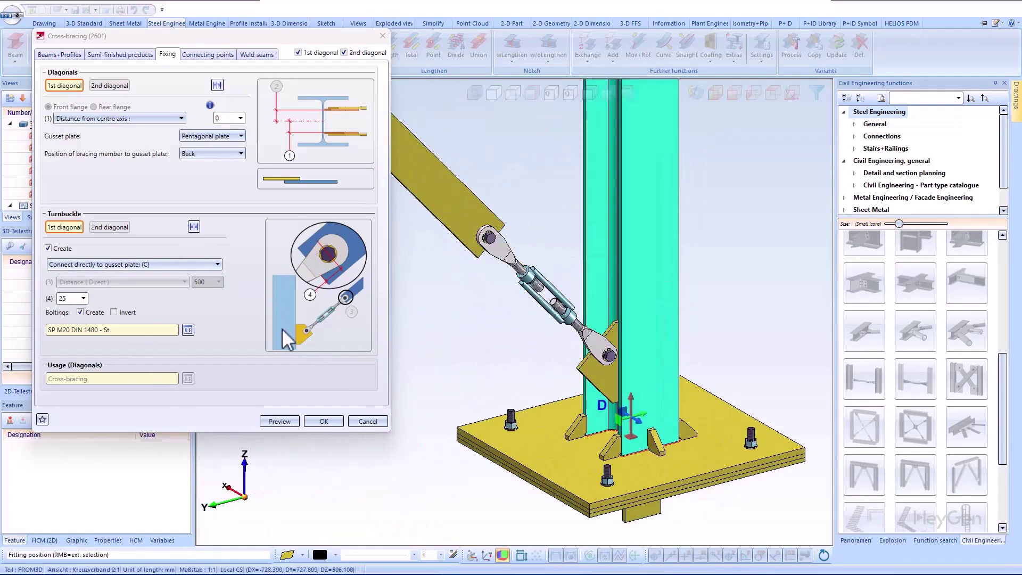
Review the bracing's semi-finished products, connecting points and weld seams, and create the cross-bracing.
{"action": "left_click", "coordinate": [112, 54]}
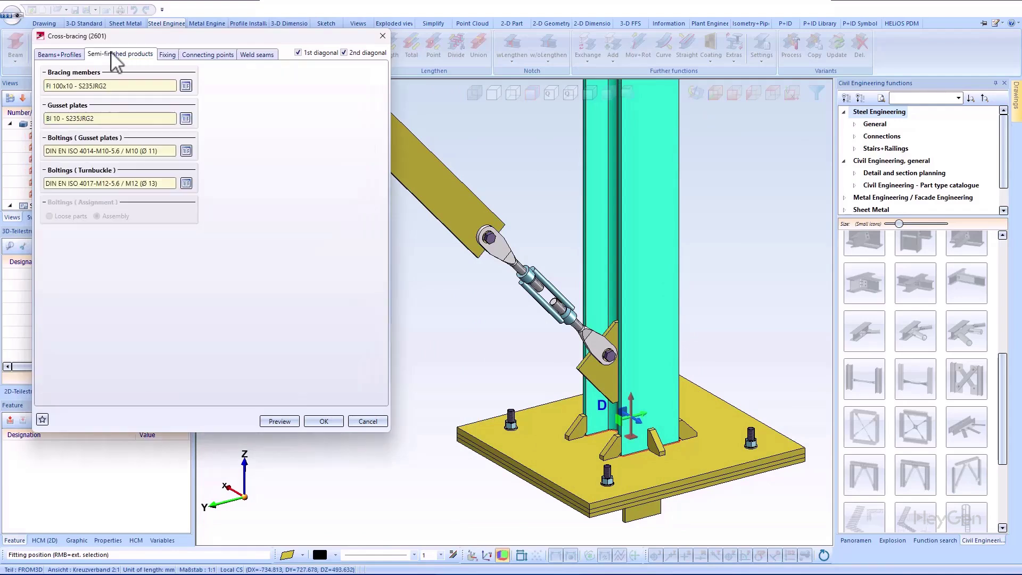
{"action": "left_click", "coordinate": [207, 56]}
{"action": "left_click", "coordinate": [247, 56]}
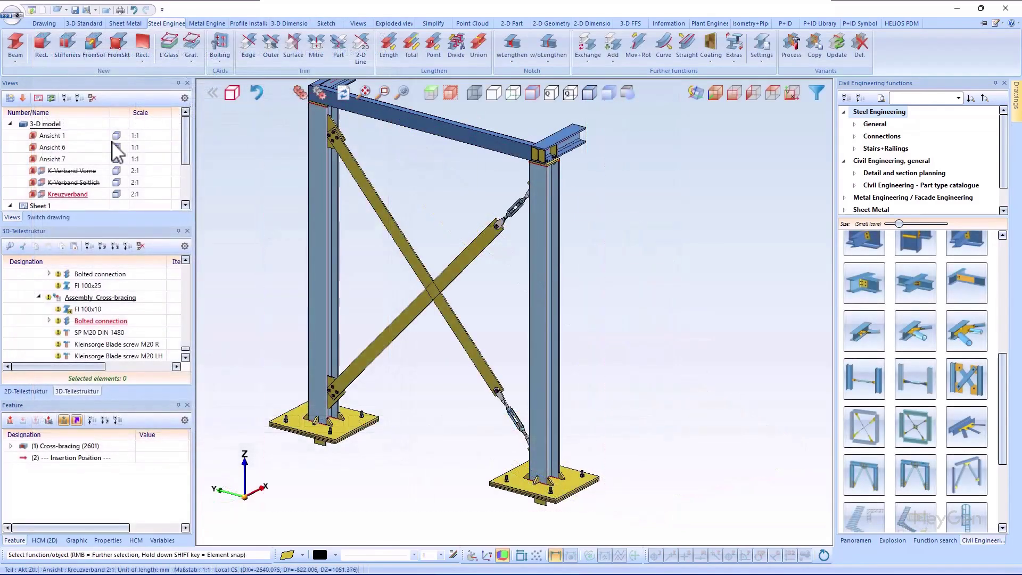
Activate the view Ansicht 7 and examine the cross-braced platform supports within the complete steel tower.
{"action": "double_click", "coordinate": [53, 158]}
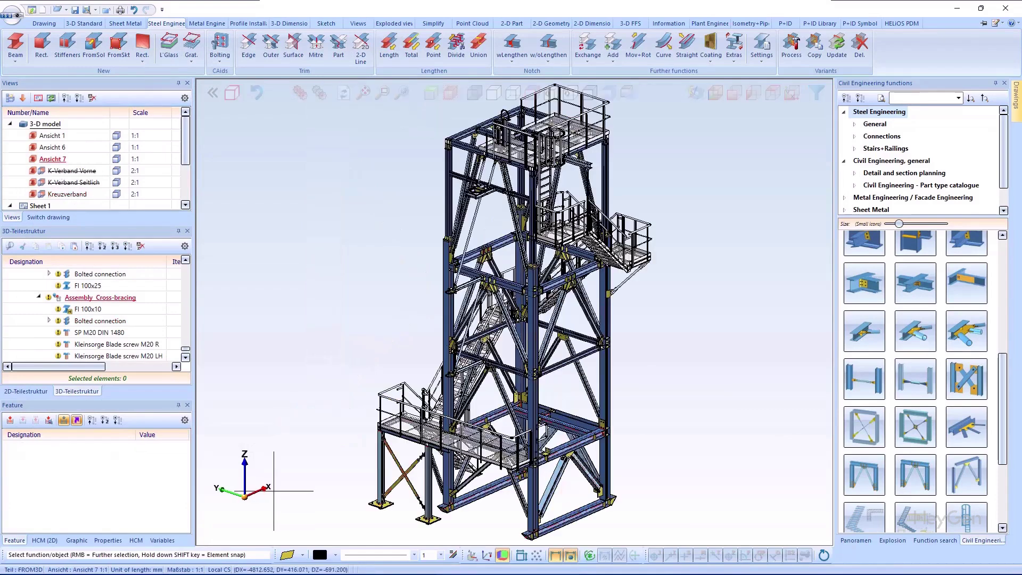
{"action": "middle_click_drag", "start_coordinate": [449, 452], "coordinate": [463, 469]}
{"action": "scroll", "coordinate": [465, 514], "scroll_direction": "up", "scroll_amount": 2}
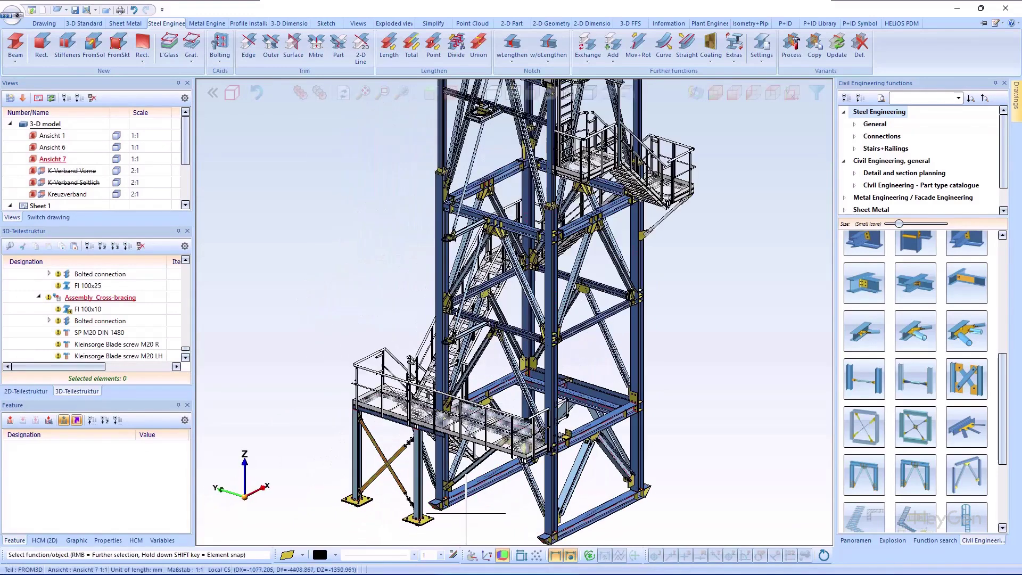